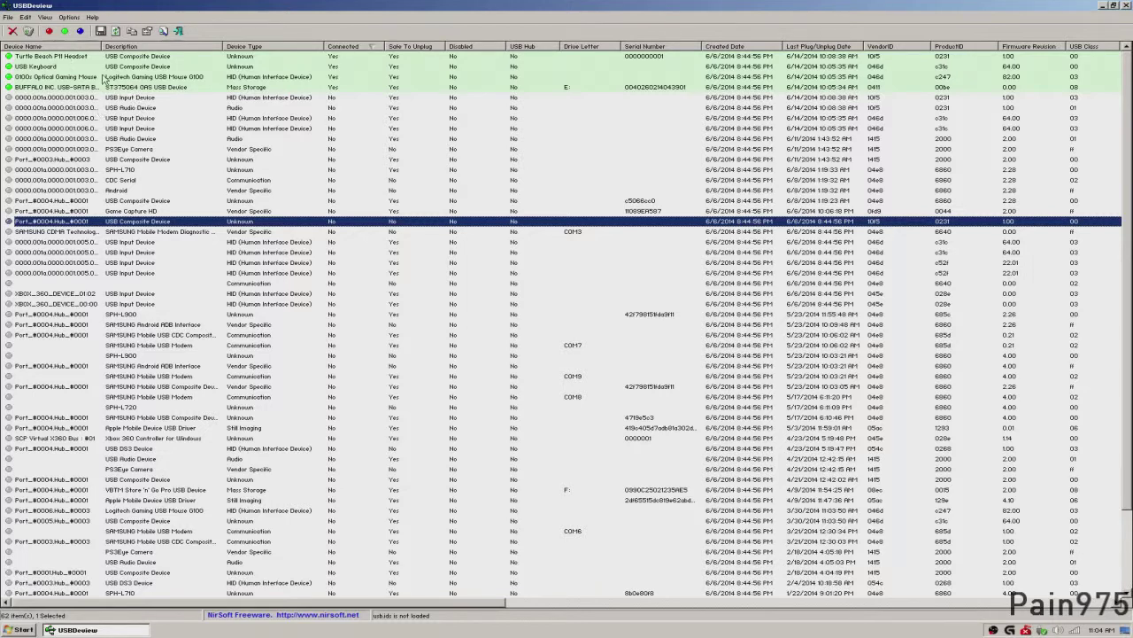
Step: Examine the connected USB entries one by one: headset, keyboard, gaming mouse and external drive, plus a disconnected audio device
click(58, 57)
click(58, 66)
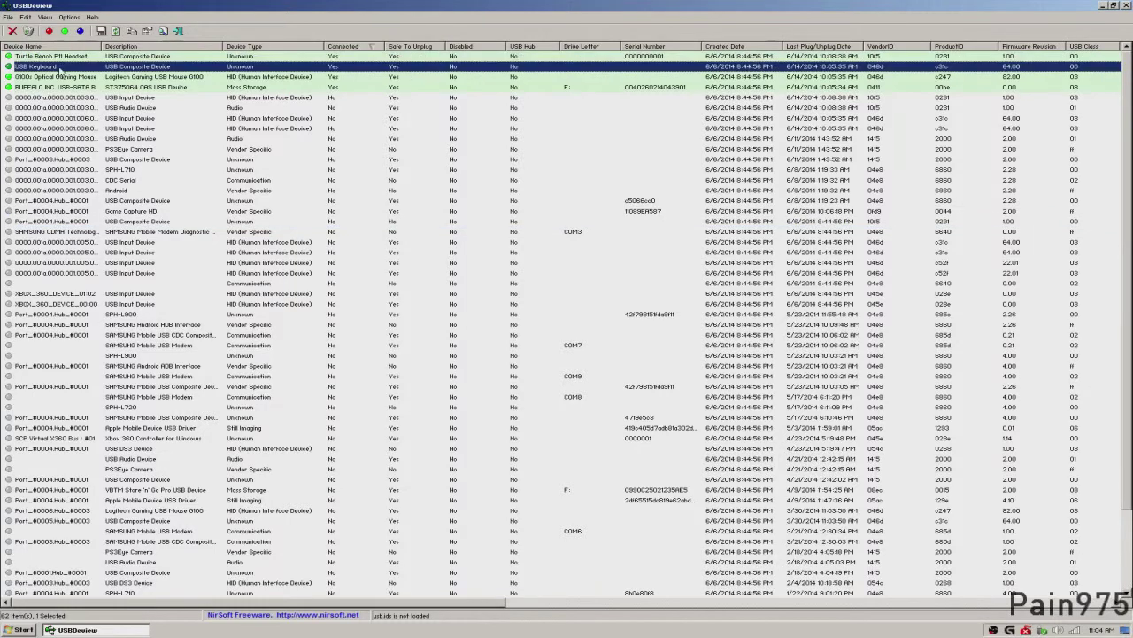
click(59, 77)
click(59, 87)
click(62, 57)
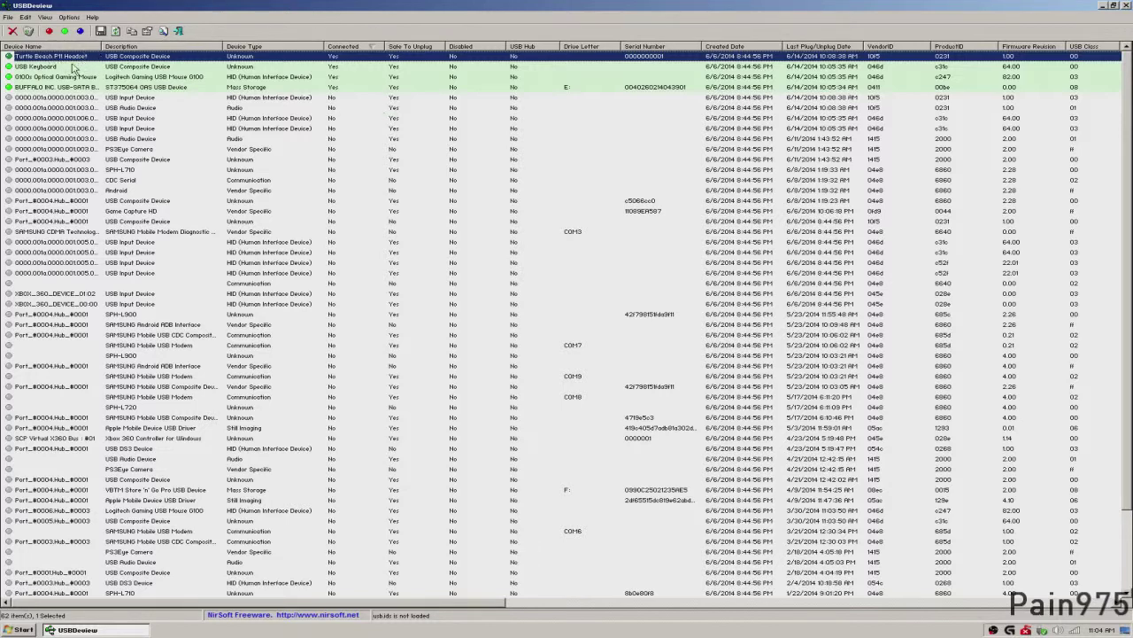
click(78, 68)
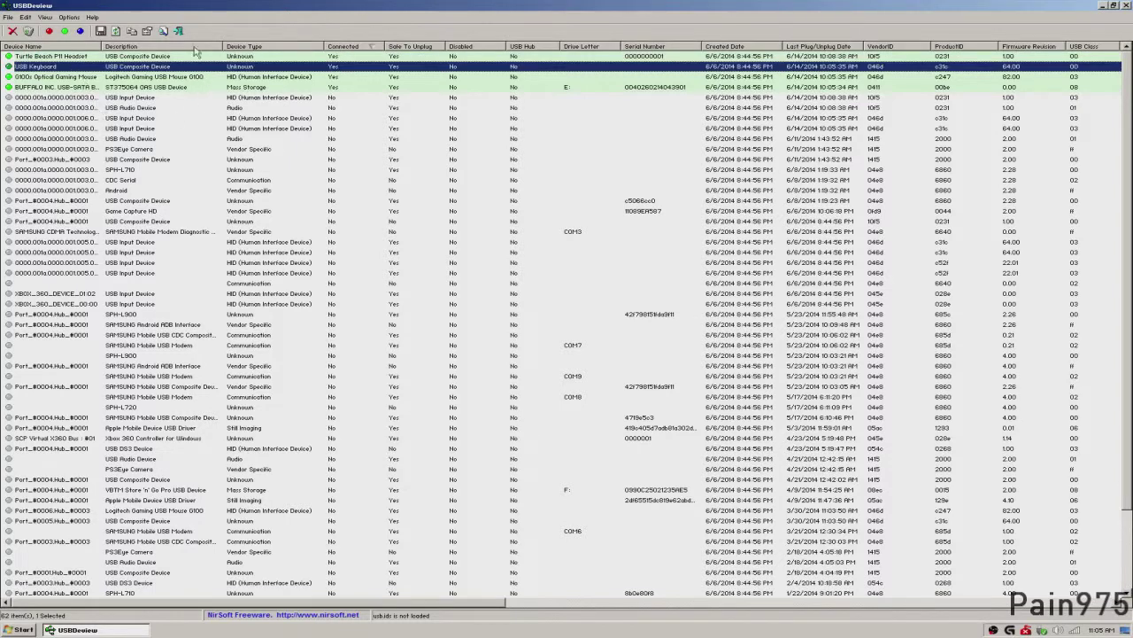
click(78, 78)
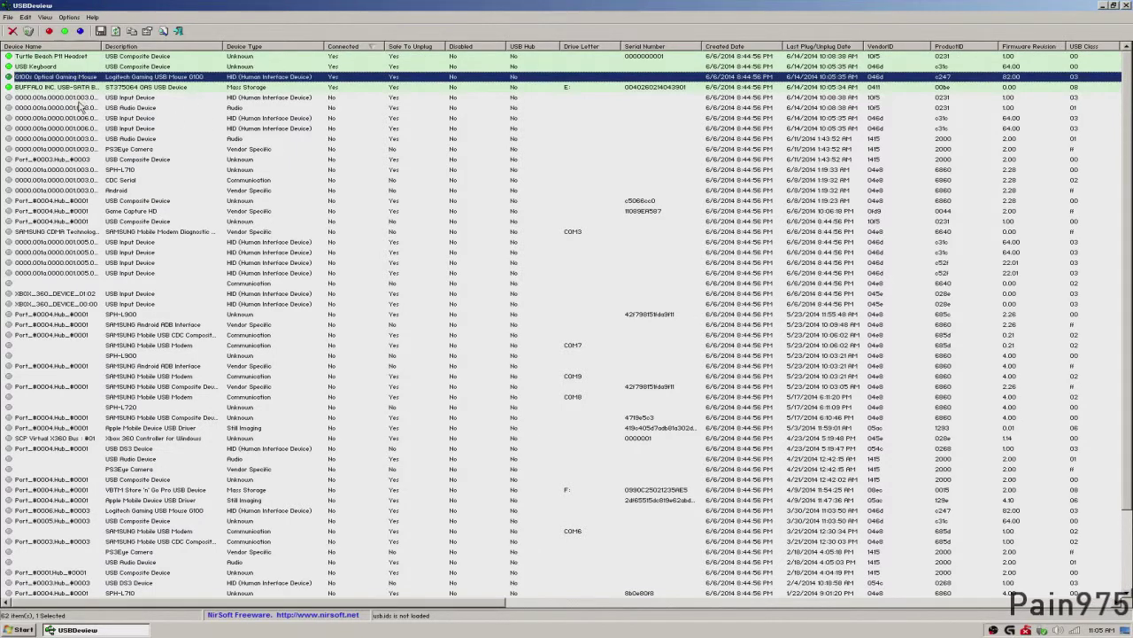
click(85, 87)
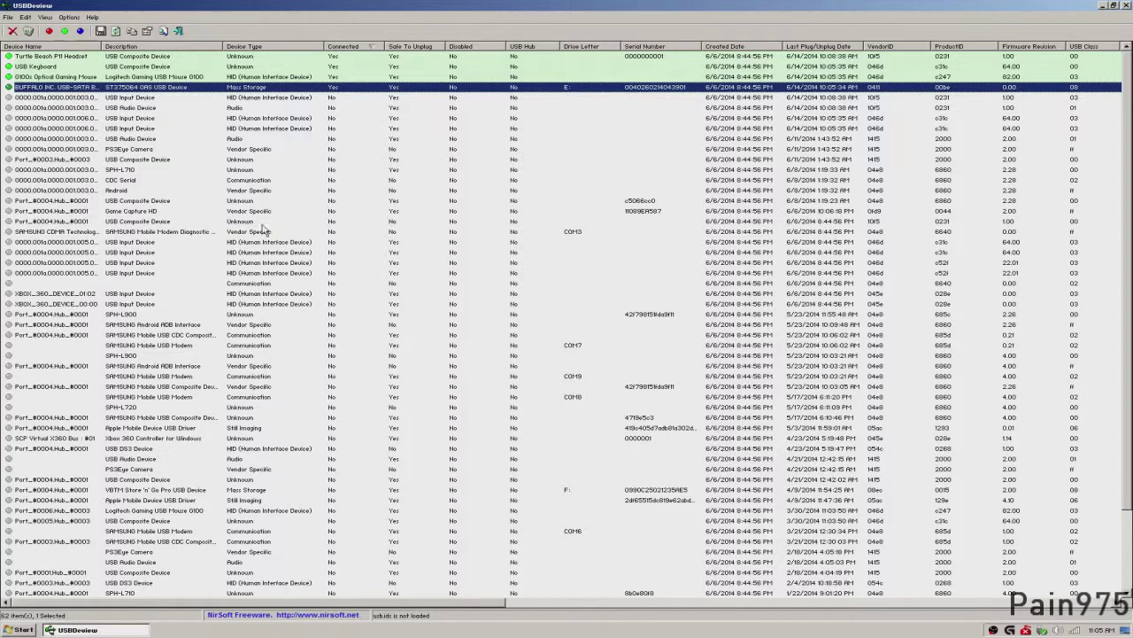
click(317, 140)
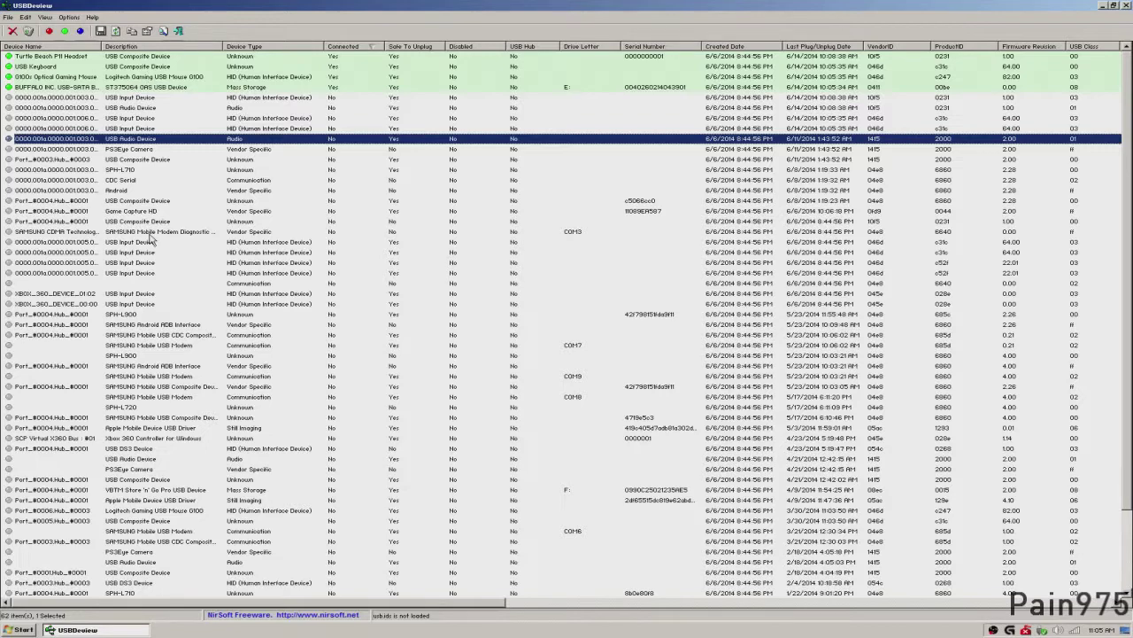
Step: Widen the Device Name column so the longer device names are easier to read
drag(103, 46, 135, 47)
right_click(133, 46)
click(168, 218)
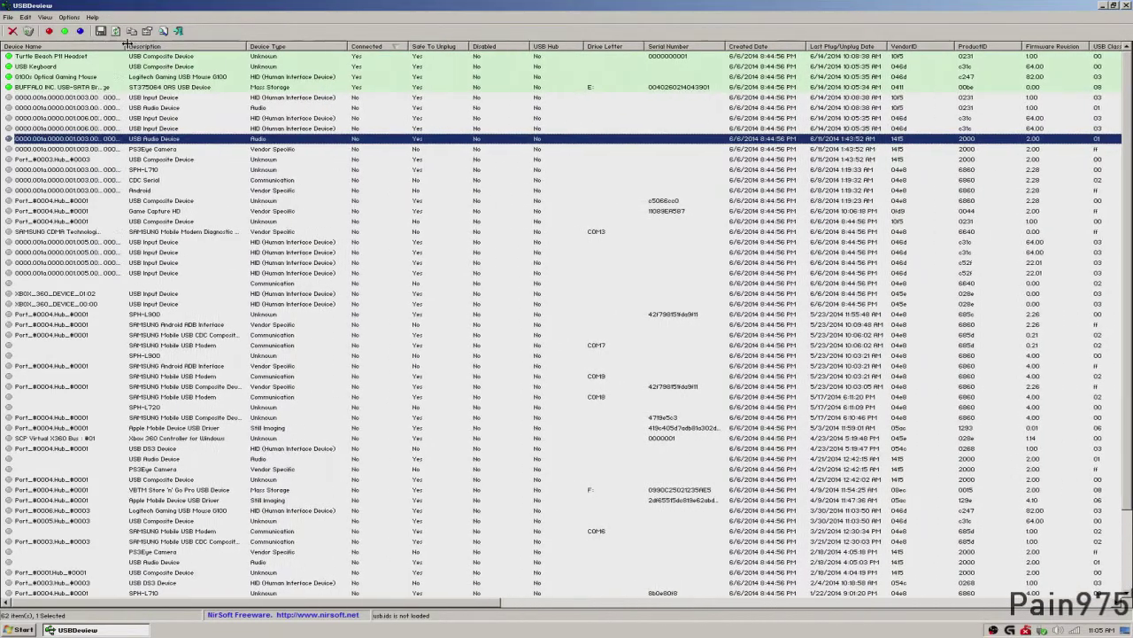
click(164, 221)
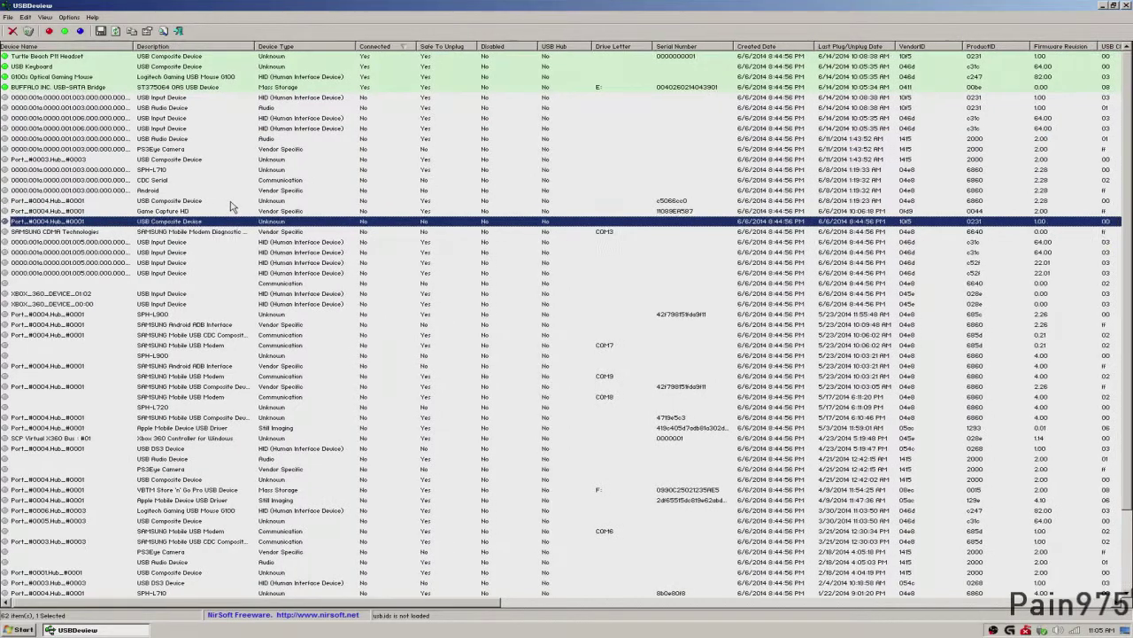
Step: Browse the disconnected devices and view the actions available for the USB DS3 Device last plugged on 4/23/2014
key(Down)
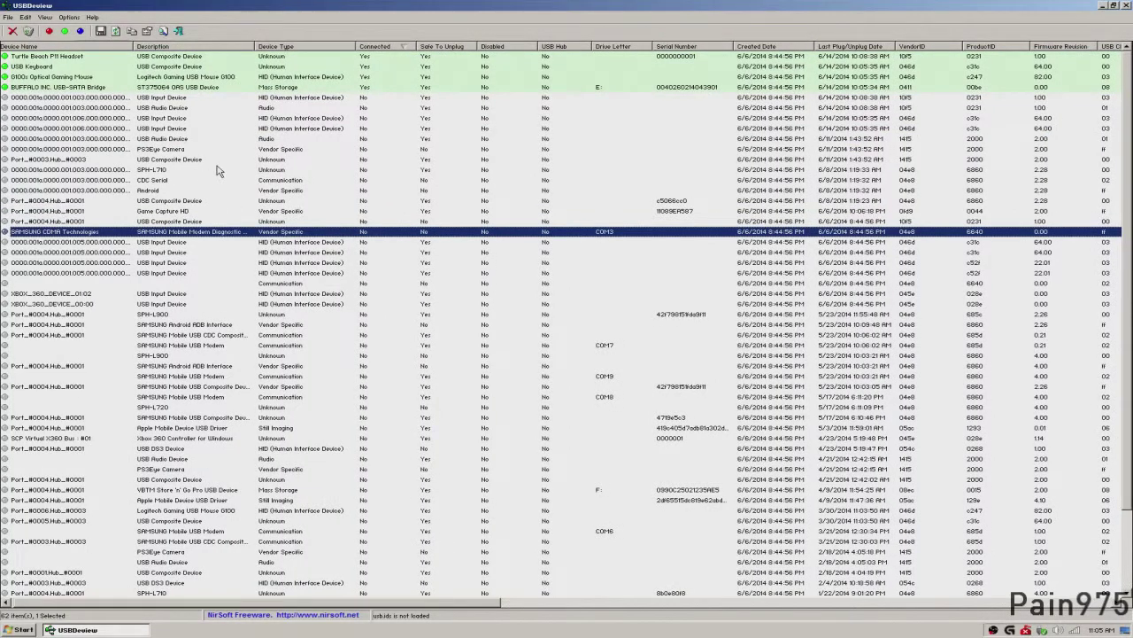
scroll(442, 341, down, 3)
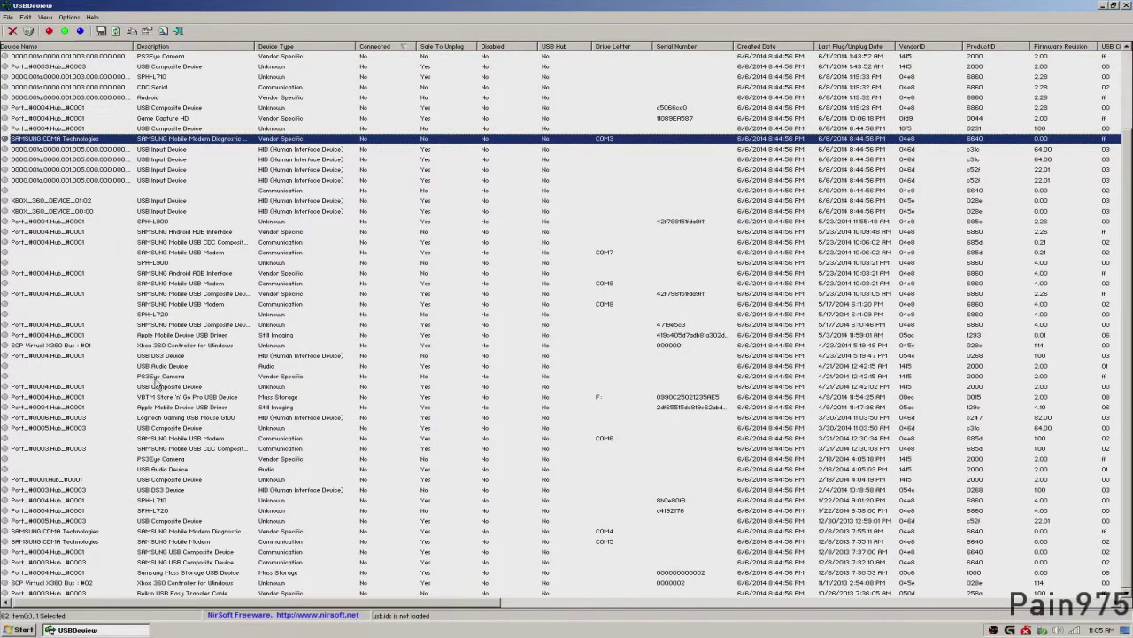
click(161, 358)
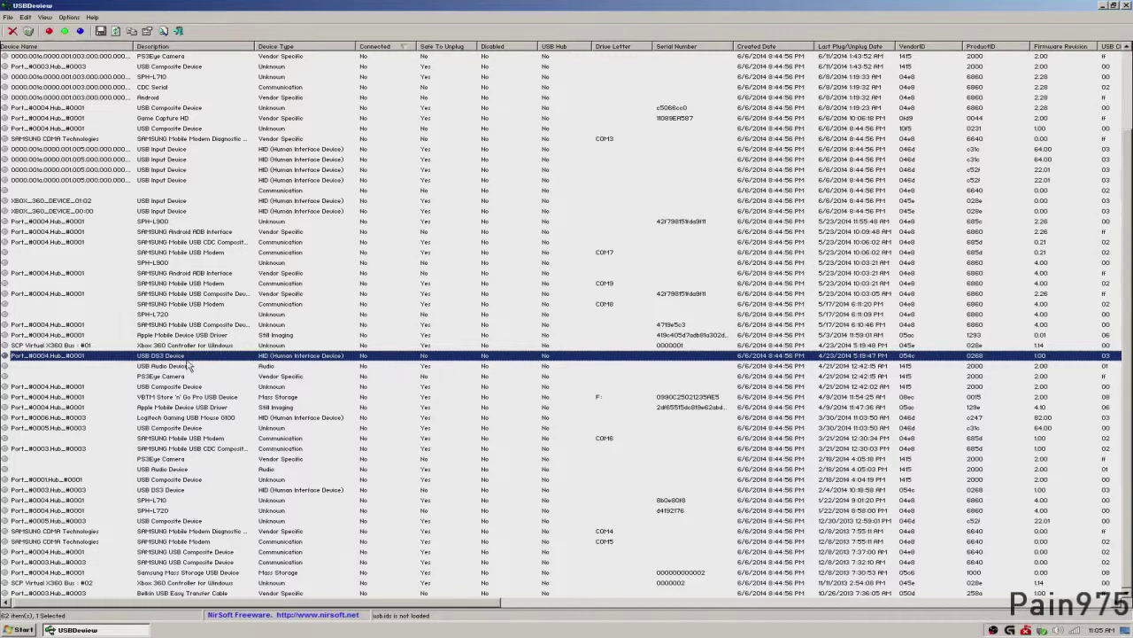
right_click(127, 360)
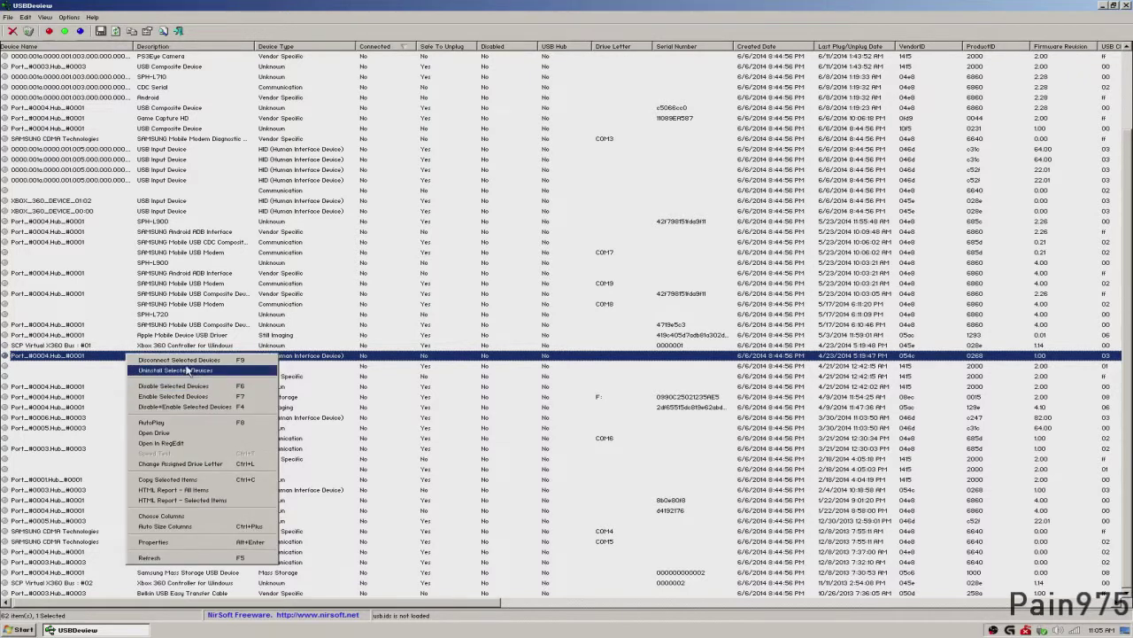
click(467, 359)
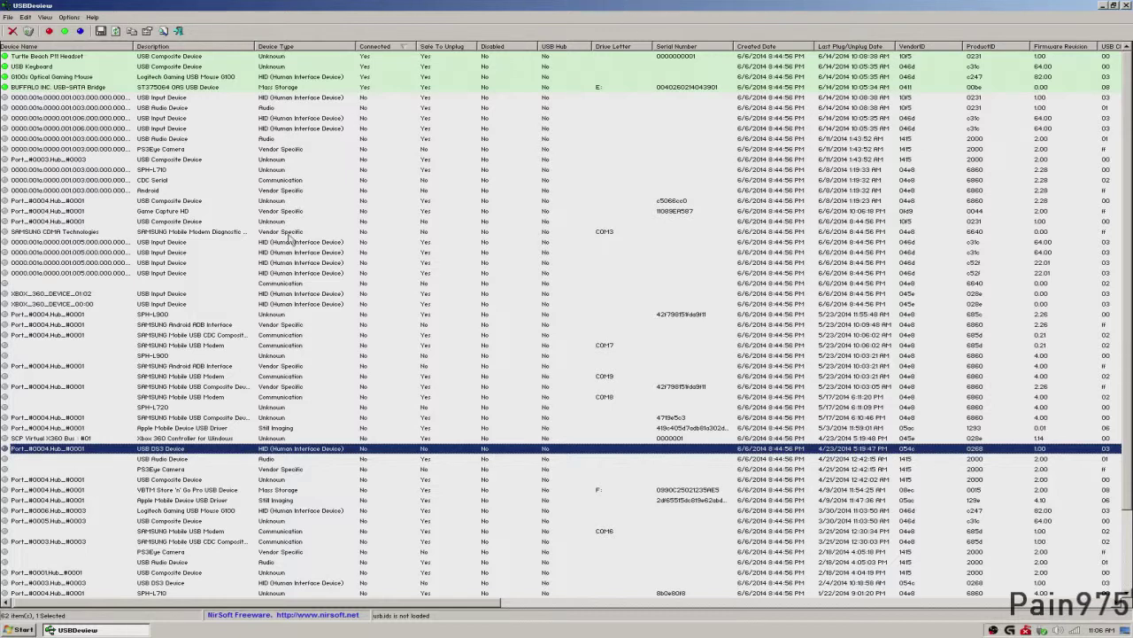
Step: Uninstall the disconnected PS3Eye Camera entry last plugged on 2/18/2014 and confirm the removal
scroll(279, 252, down, 3)
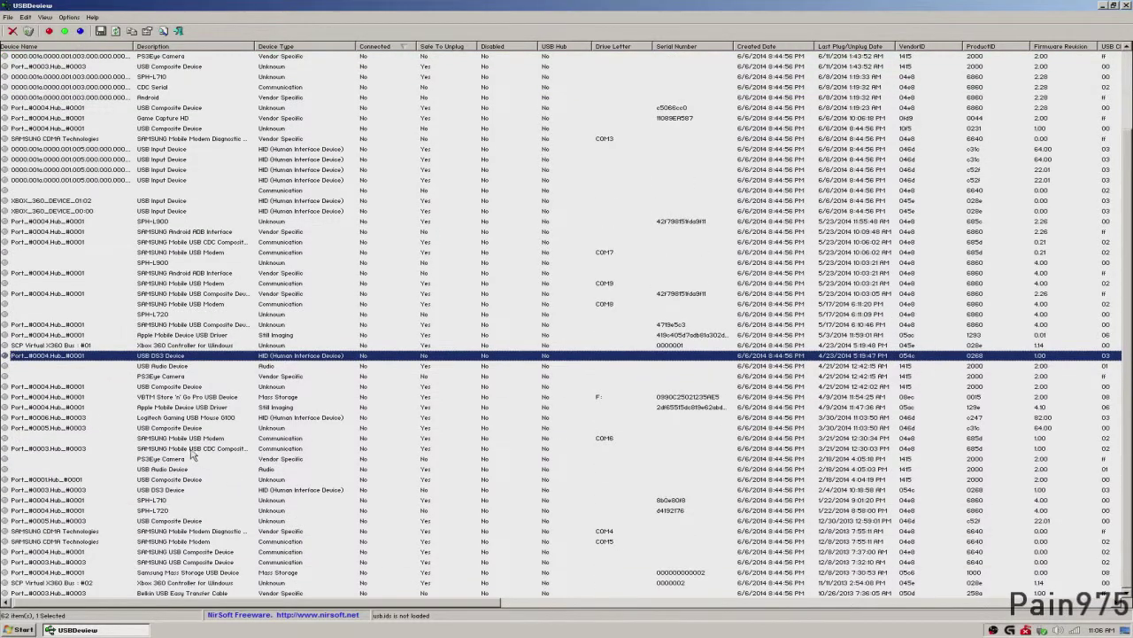
click(68, 459)
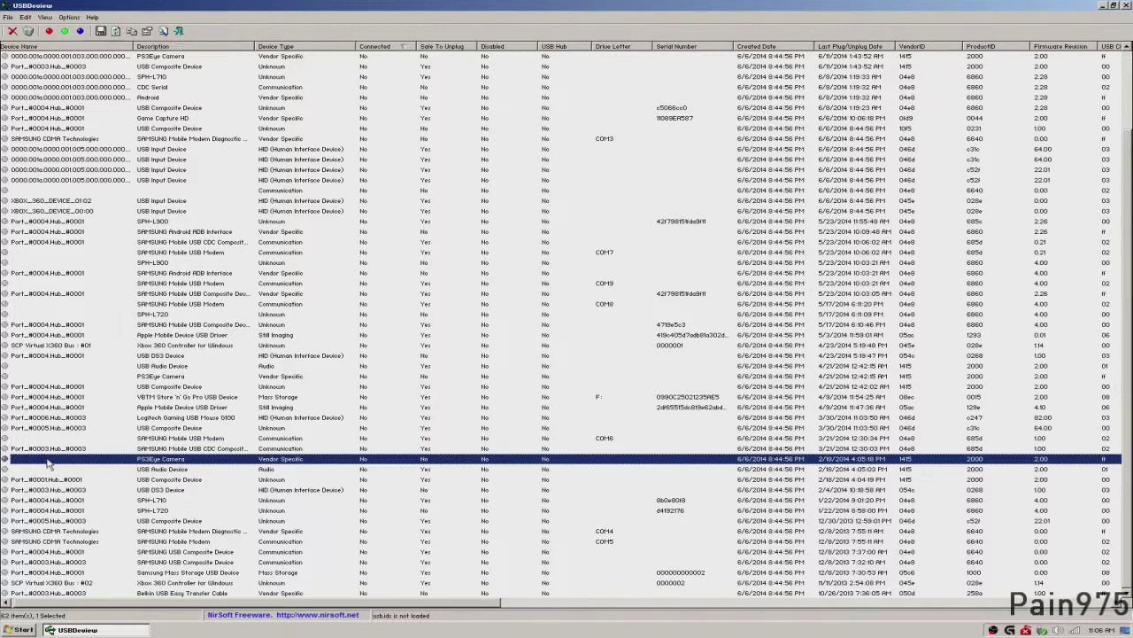
right_click(191, 467)
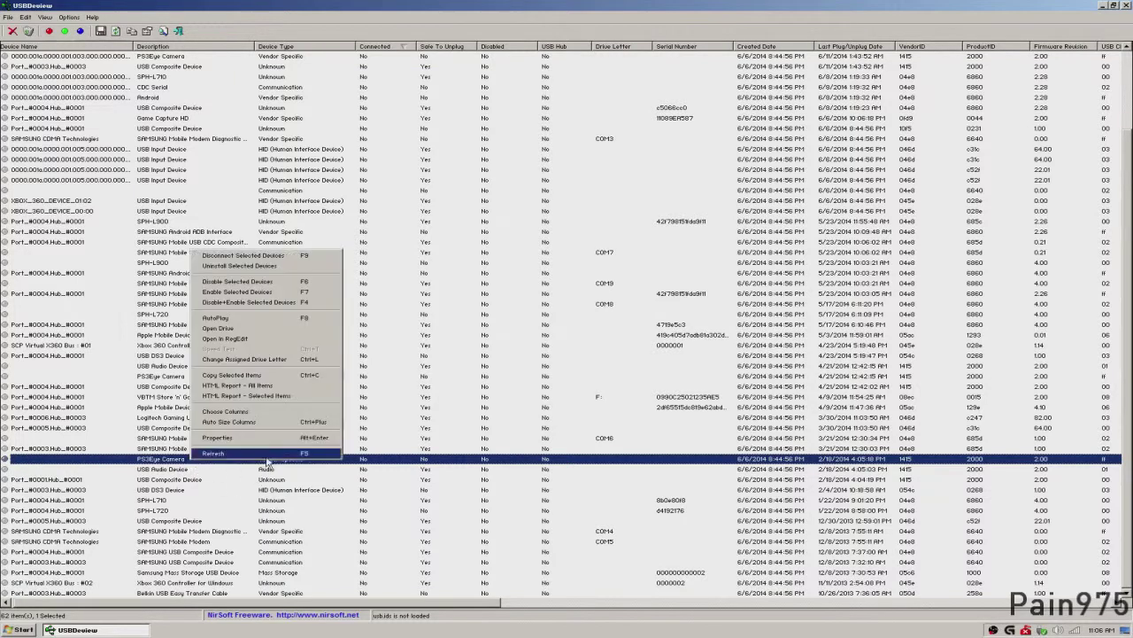
click(271, 267)
click(598, 355)
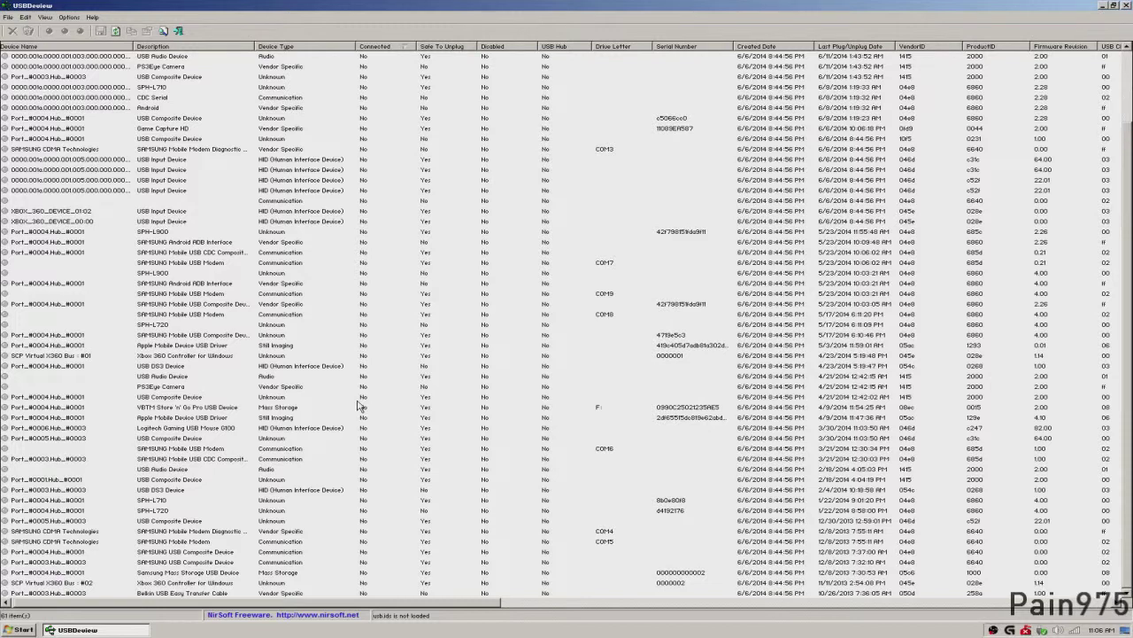
Step: Sort the device list by connection status with the connected devices first
click(178, 190)
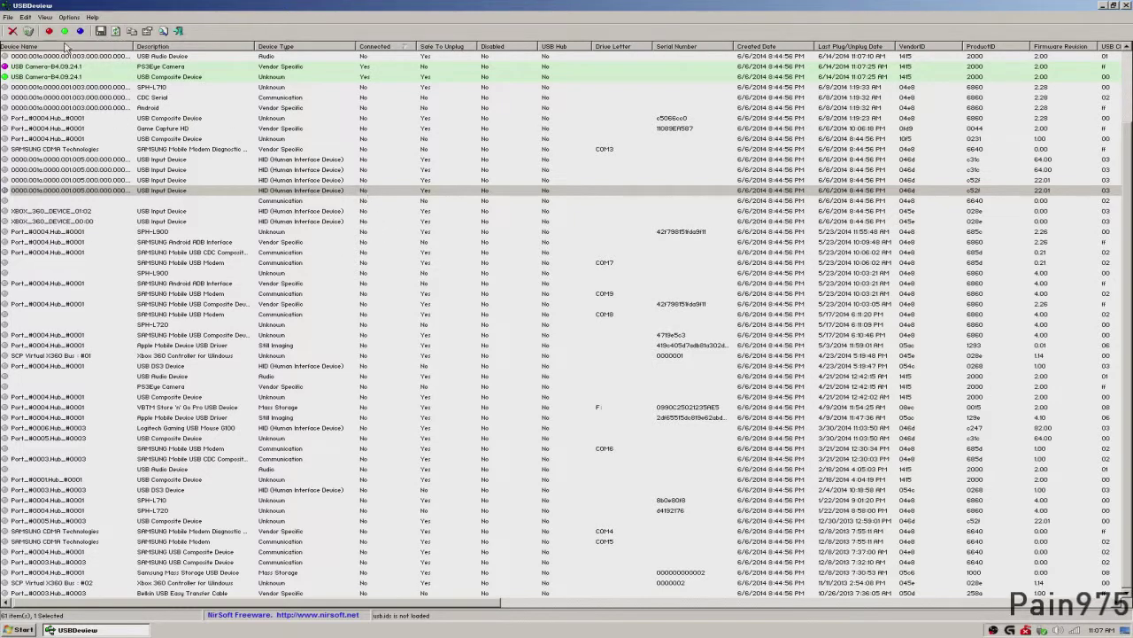
click(392, 48)
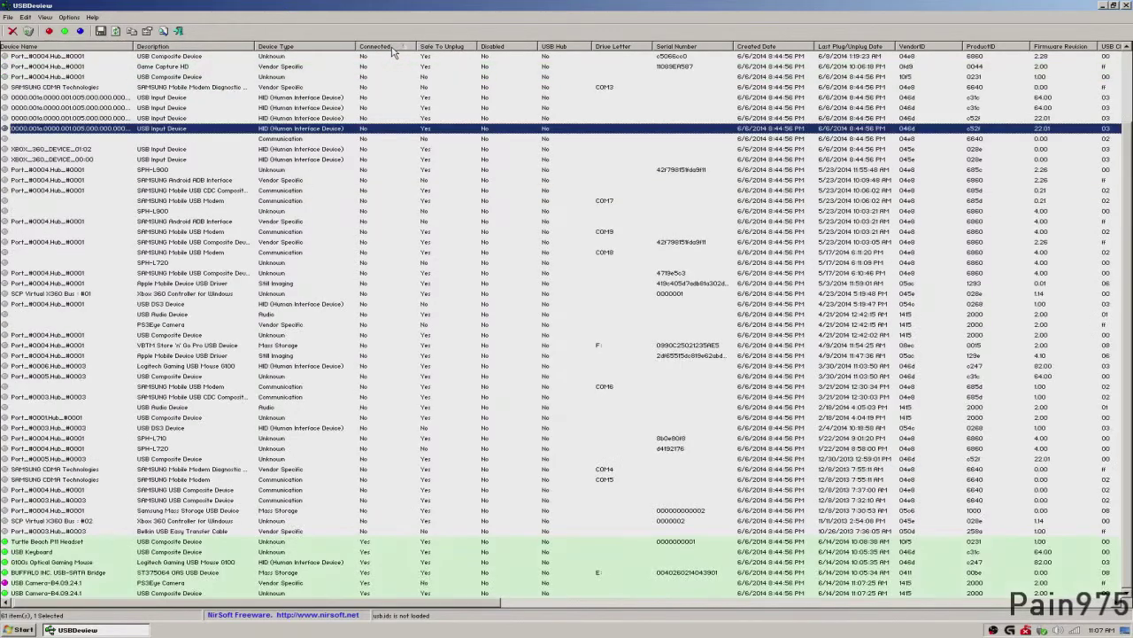
click(392, 49)
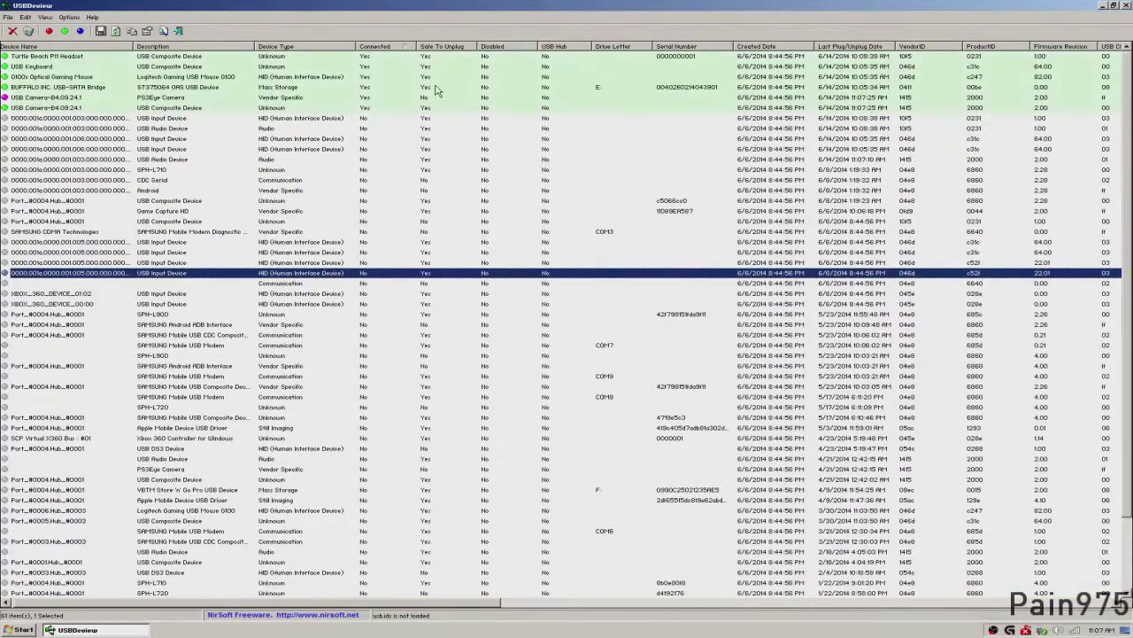
Step: Uninstall the connected PS3Eye Camera entry, USB Camera-B4.09.24.1, and confirm the removal
click(55, 97)
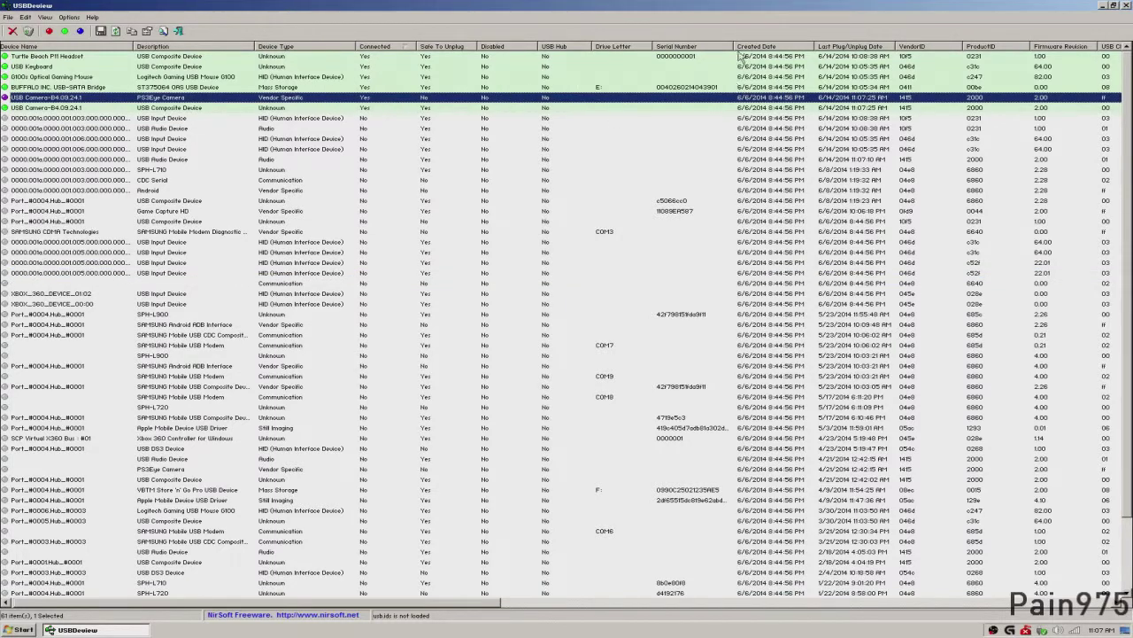
right_click(491, 96)
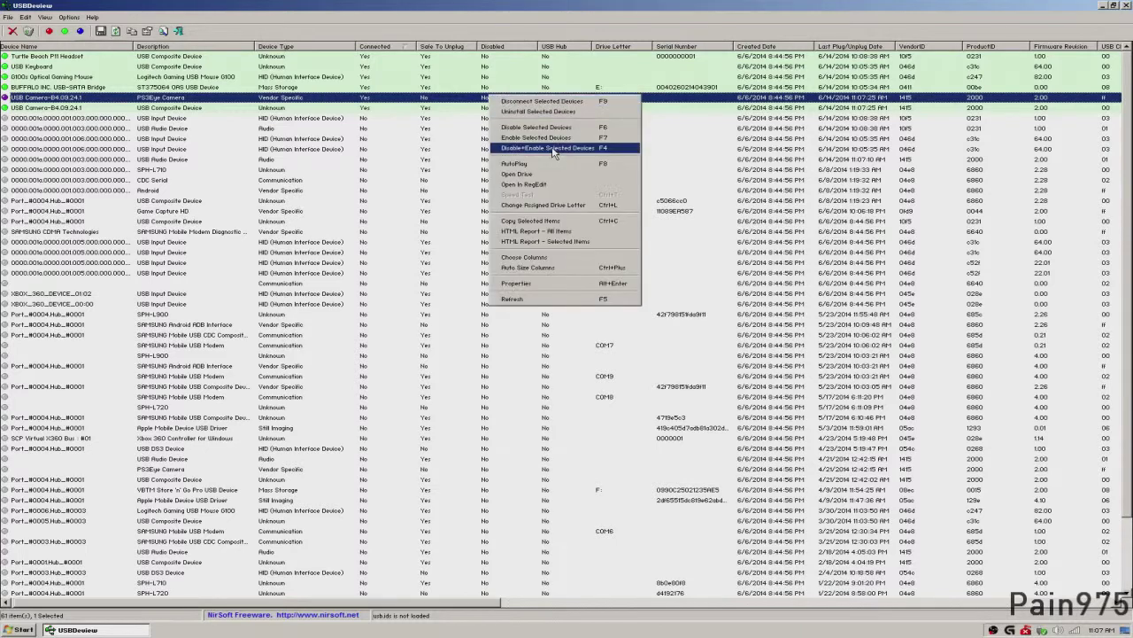
click(540, 111)
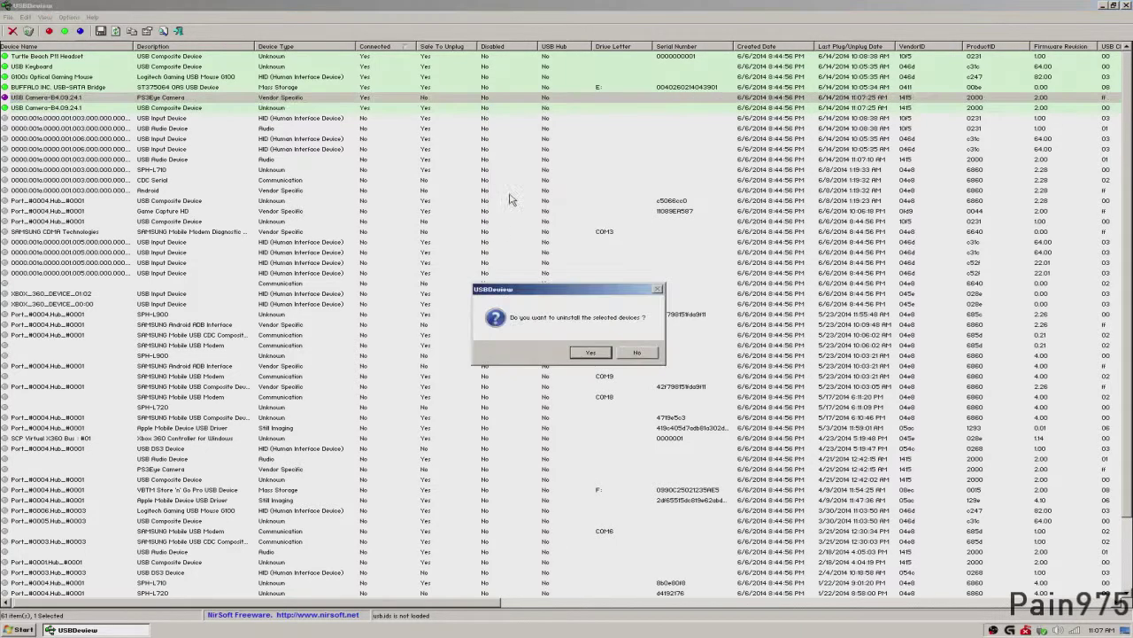
click(597, 355)
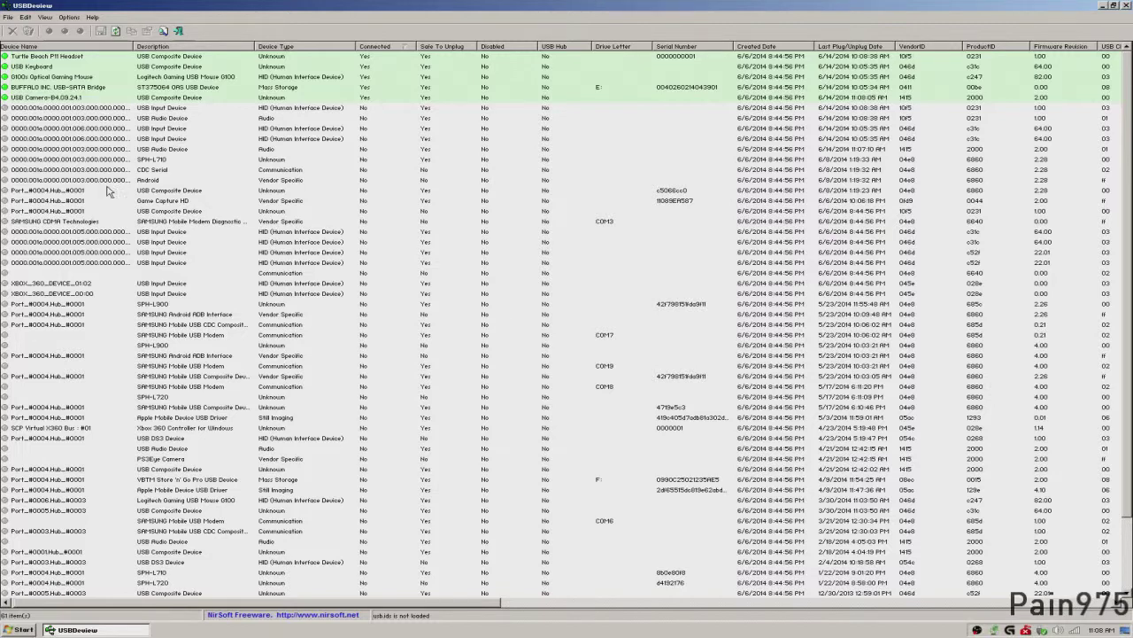
Step: Check the device list for a newly registered PS3Eye Camera entry
click(420, 273)
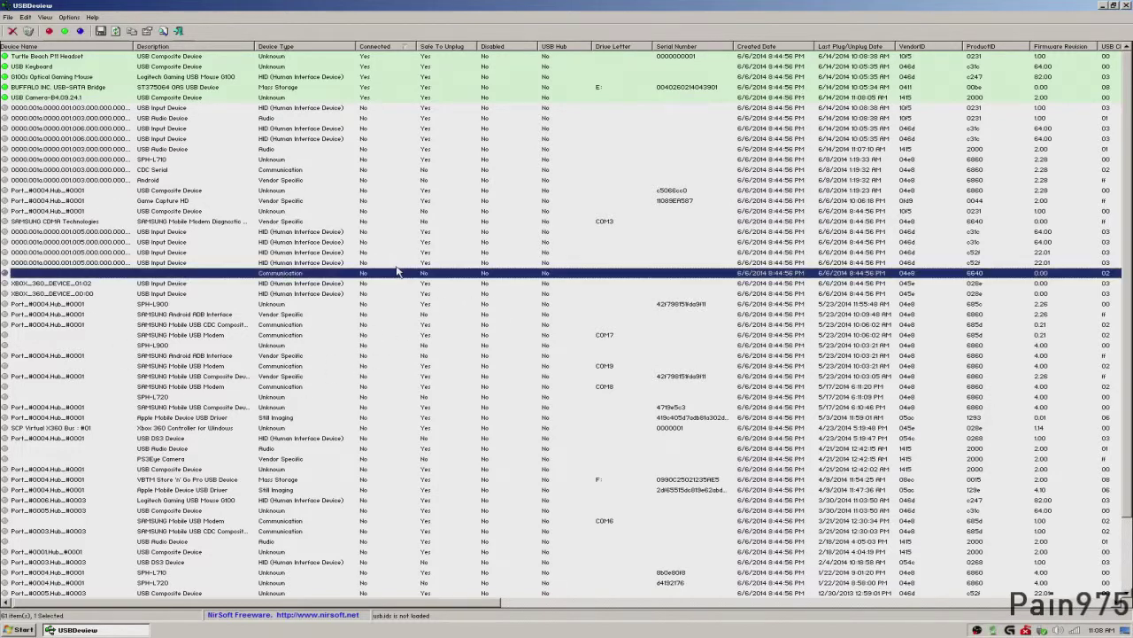
scroll(401, 269, down, 3)
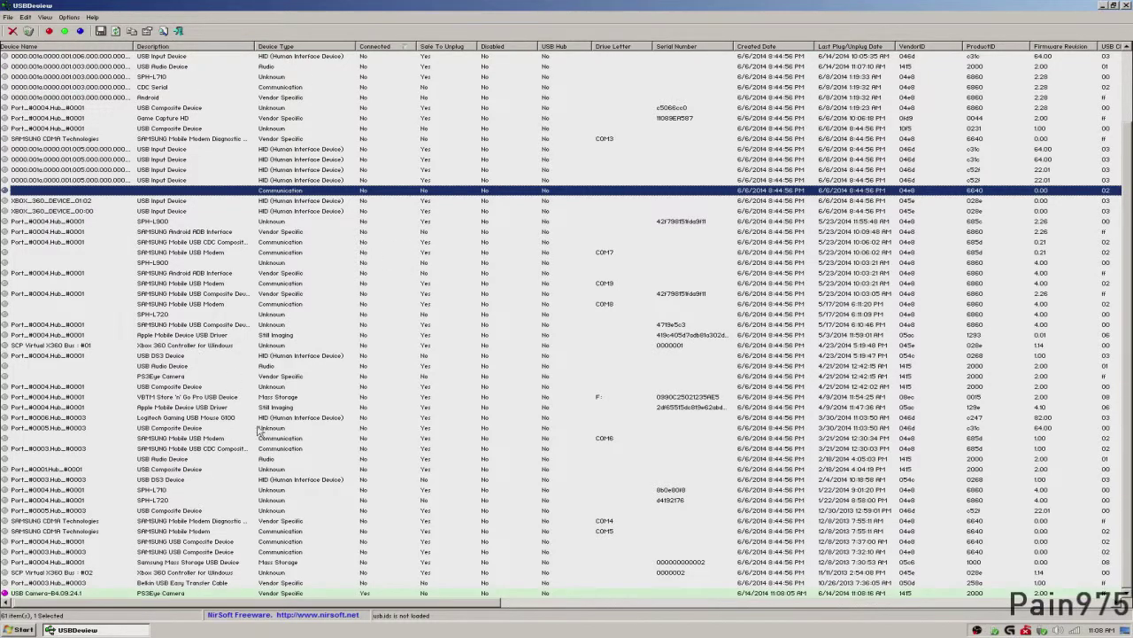
click(304, 521)
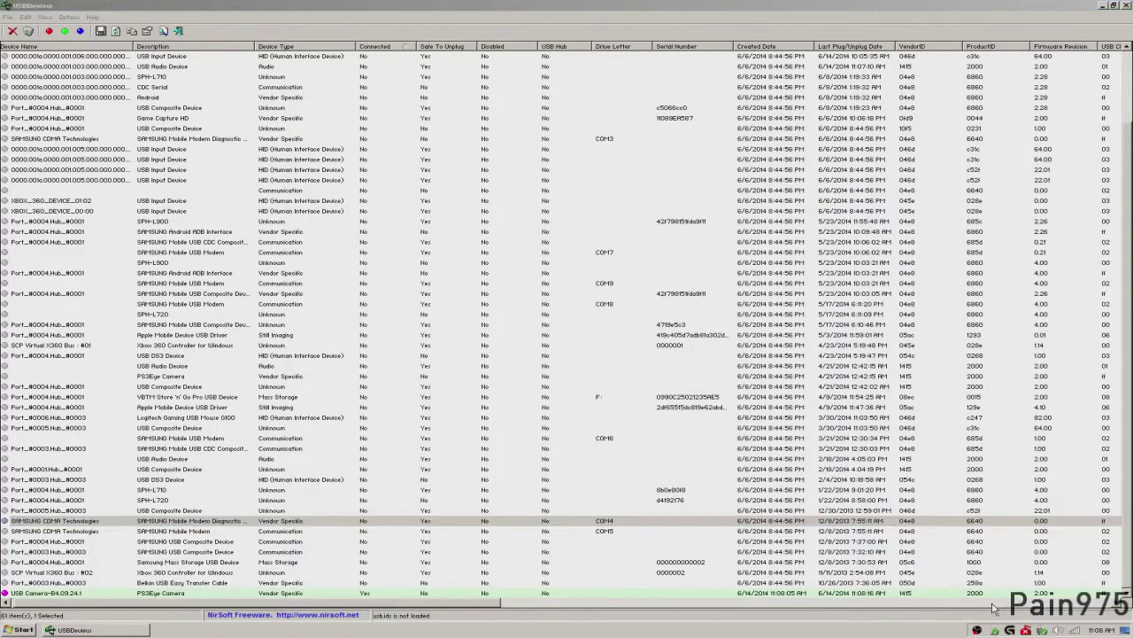
click(347, 449)
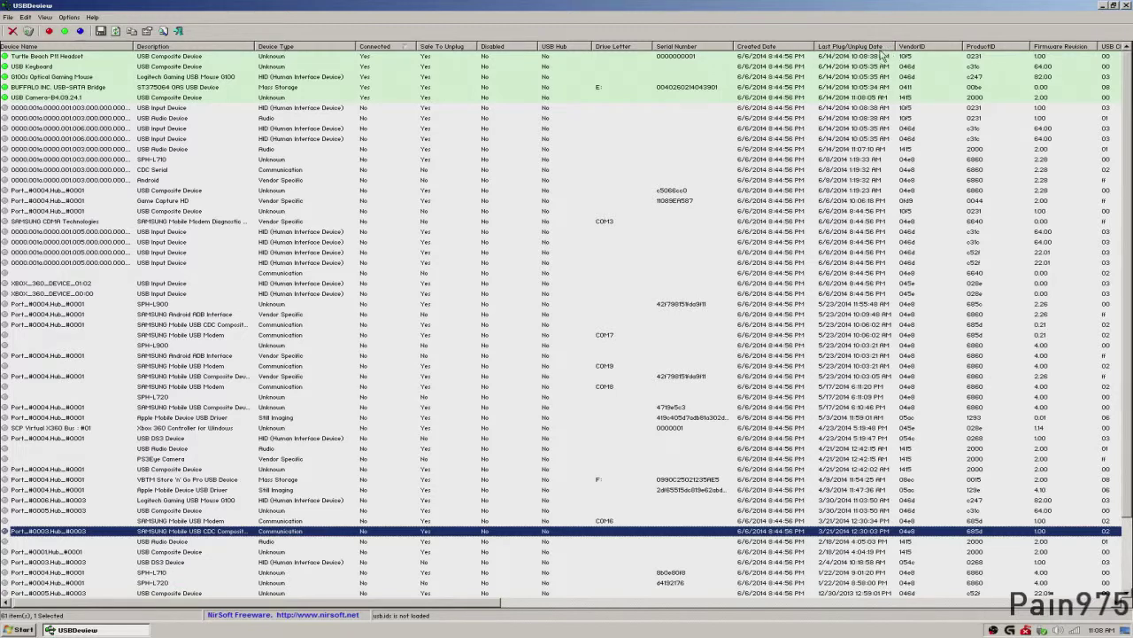
Step: Sort the devices by last plug/unplug date, oldest first, and uninstall the Belkin USB Easy Transfer Cable
click(863, 49)
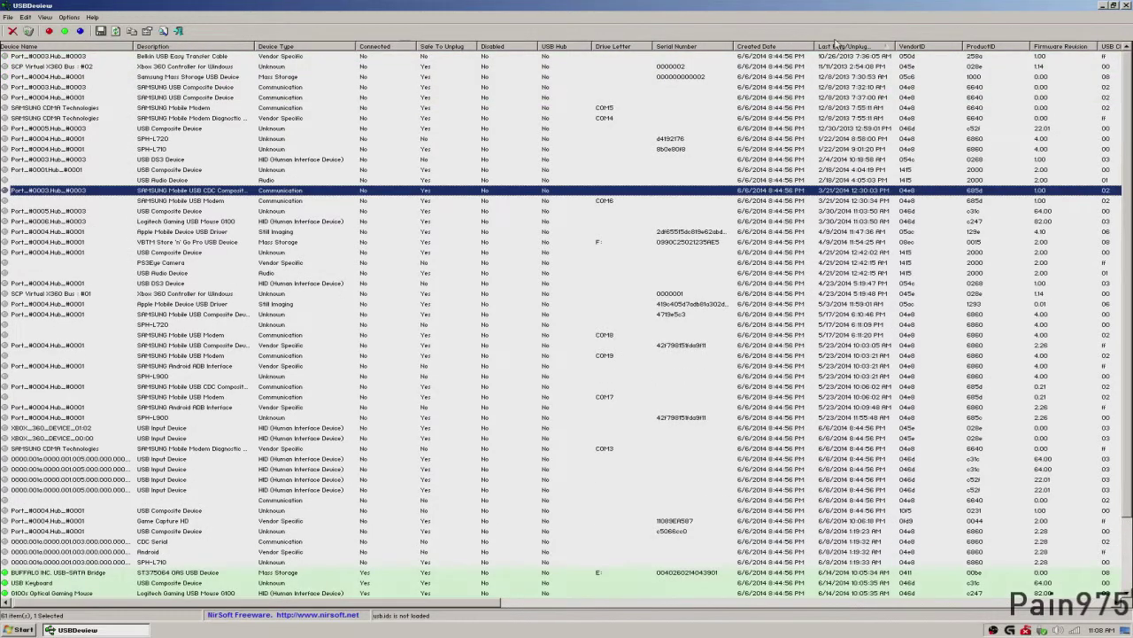
click(221, 58)
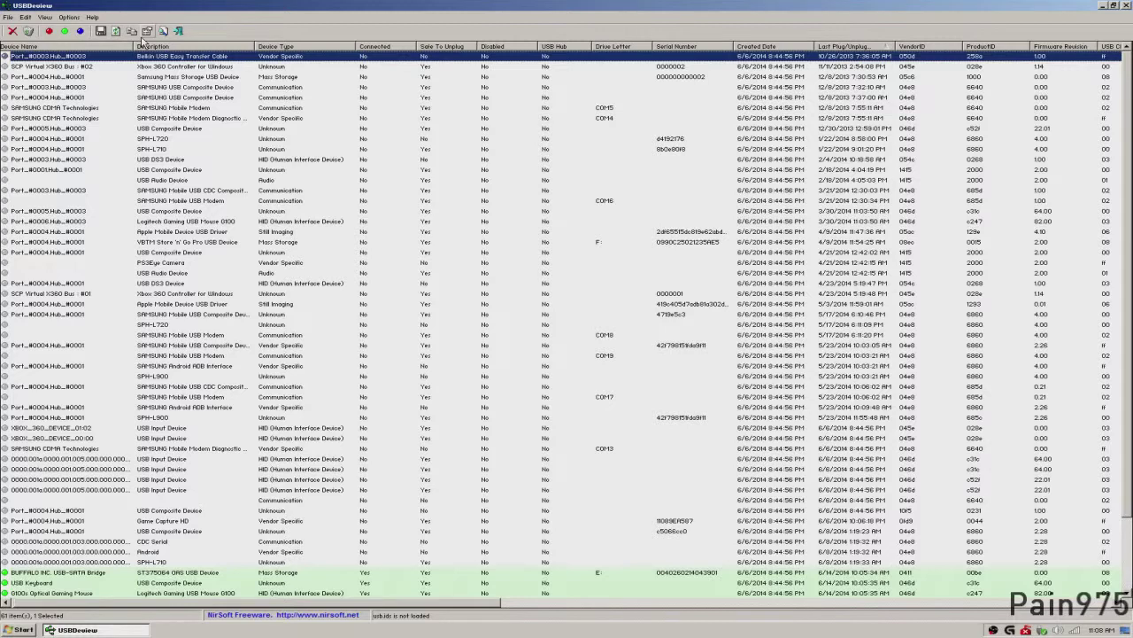
right_click(204, 57)
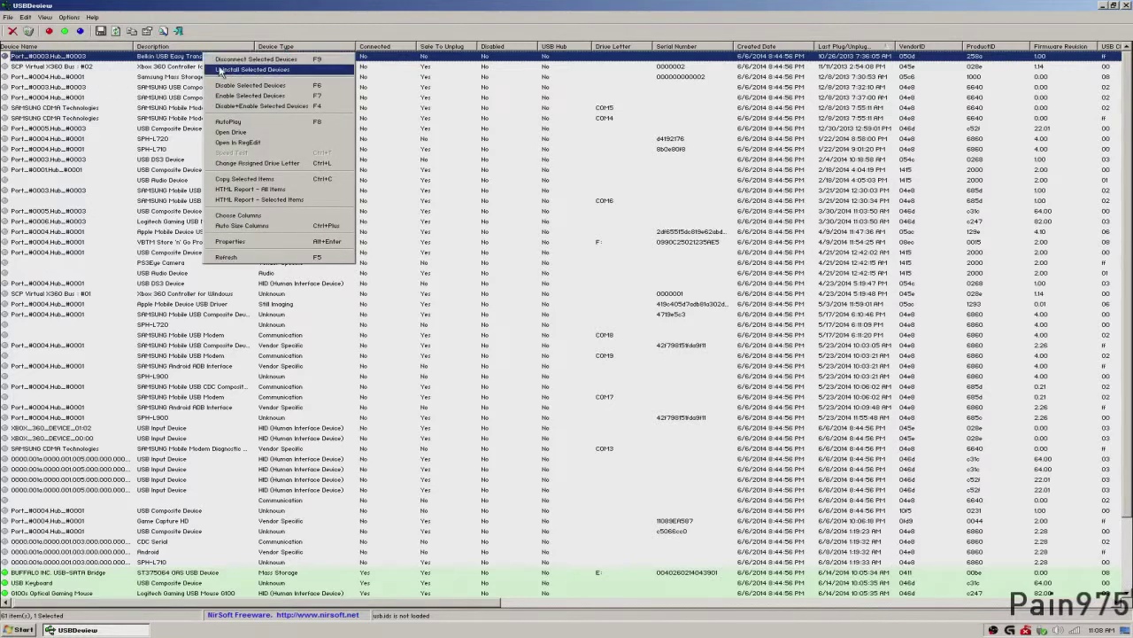
click(219, 76)
click(586, 363)
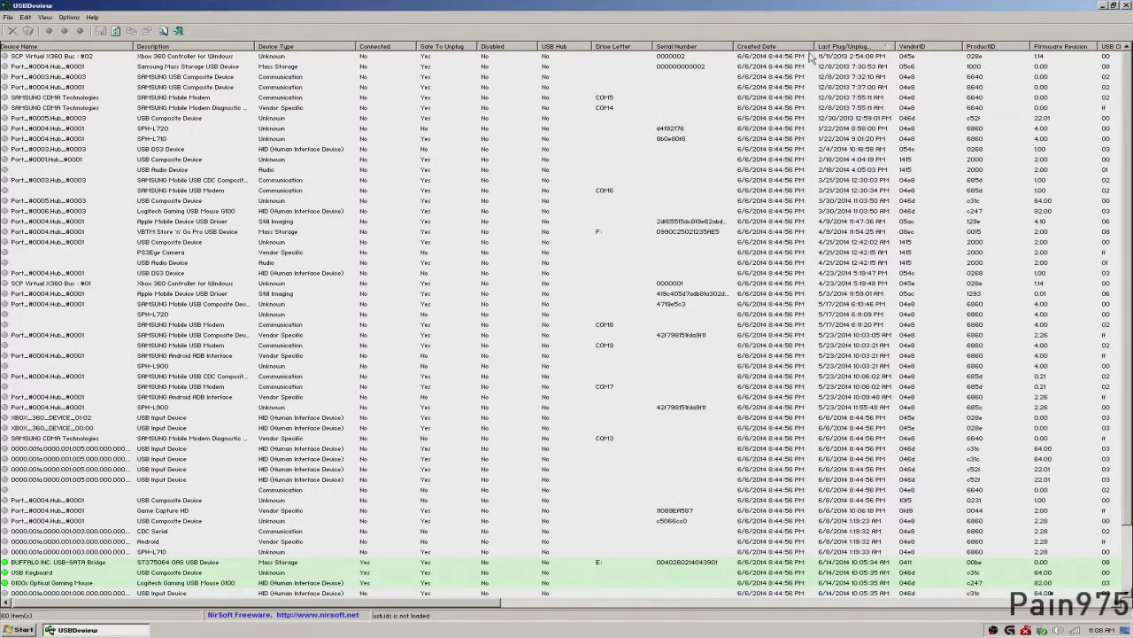
Step: Uninstall the Xbox 360 Controller for Windows entry on SCP Virtual X360 Bus #02 and confirm the removal
right_click(215, 58)
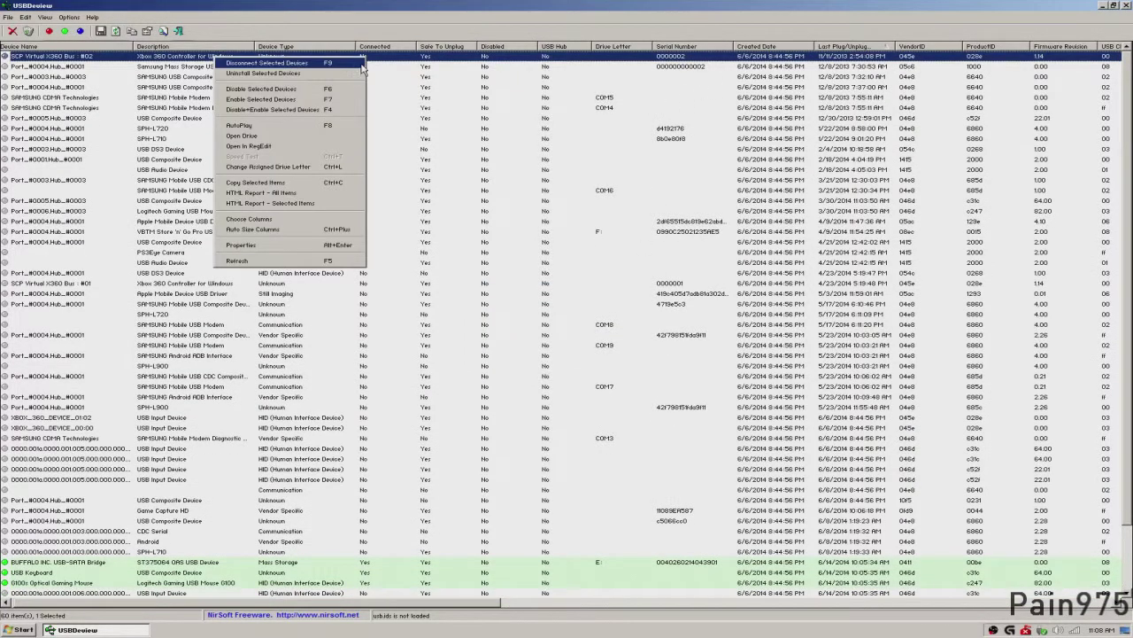
key(Escape)
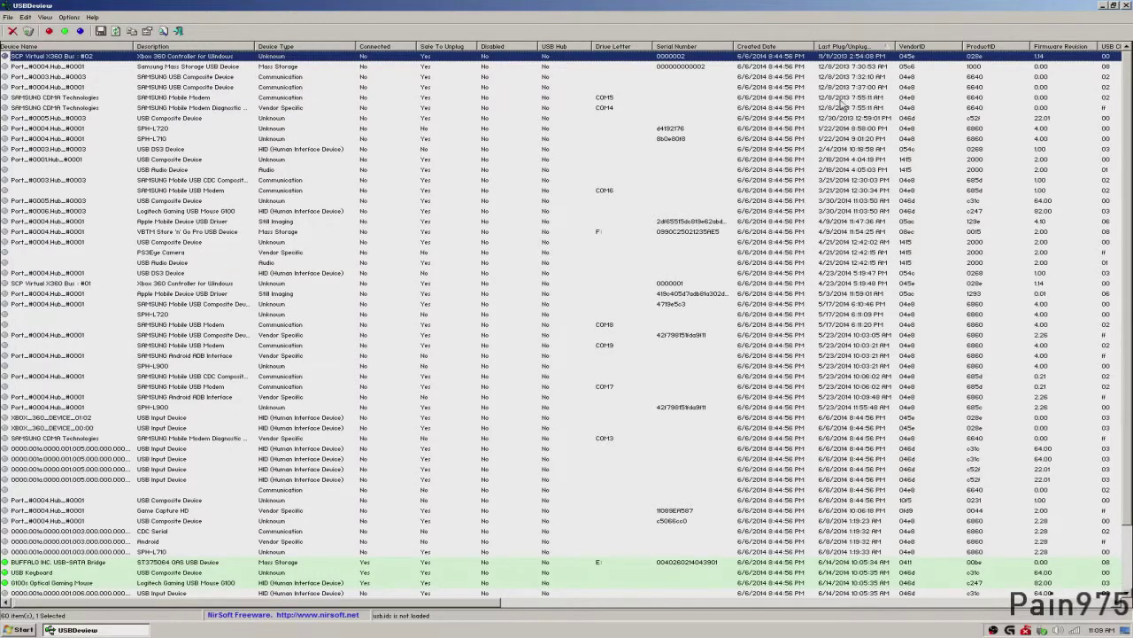
right_click(252, 56)
click(268, 61)
click(579, 348)
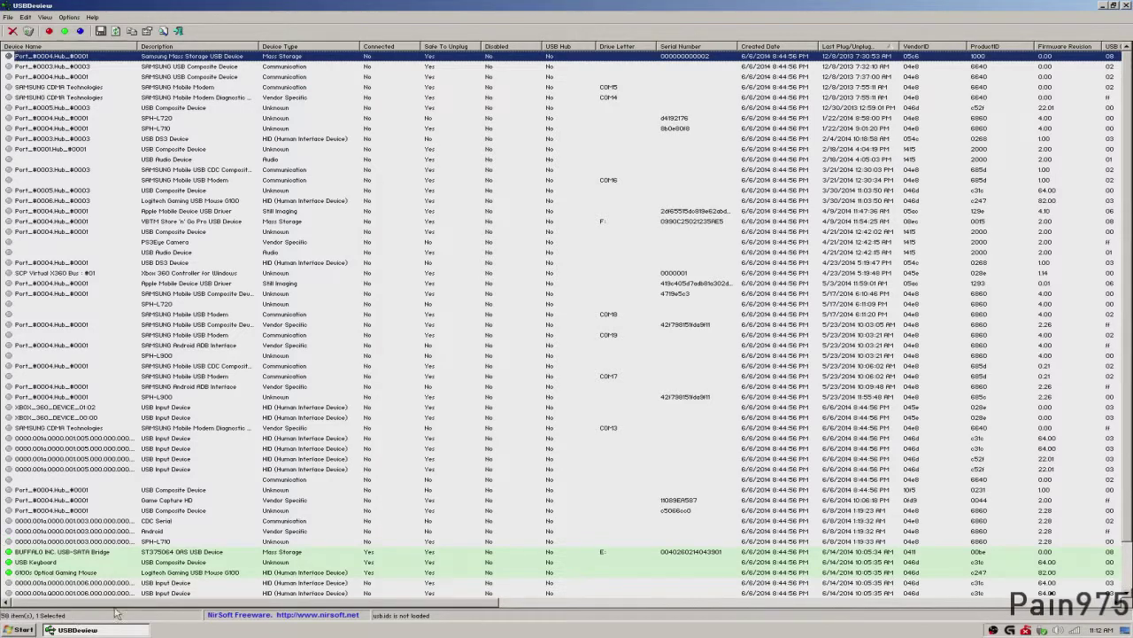
Step: Review the driver and manufacturer columns of the device list and examine the properties of the USB DS3 Device on Port_#0003.Hub_#0003
drag(137, 602, 560, 601)
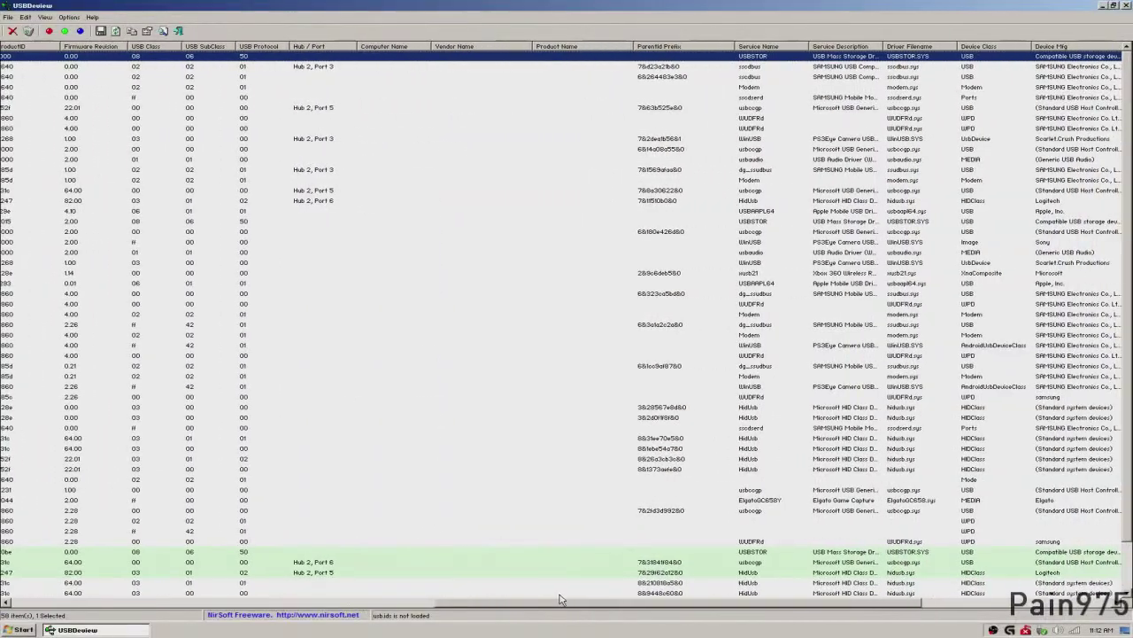
drag(586, 603, 757, 613)
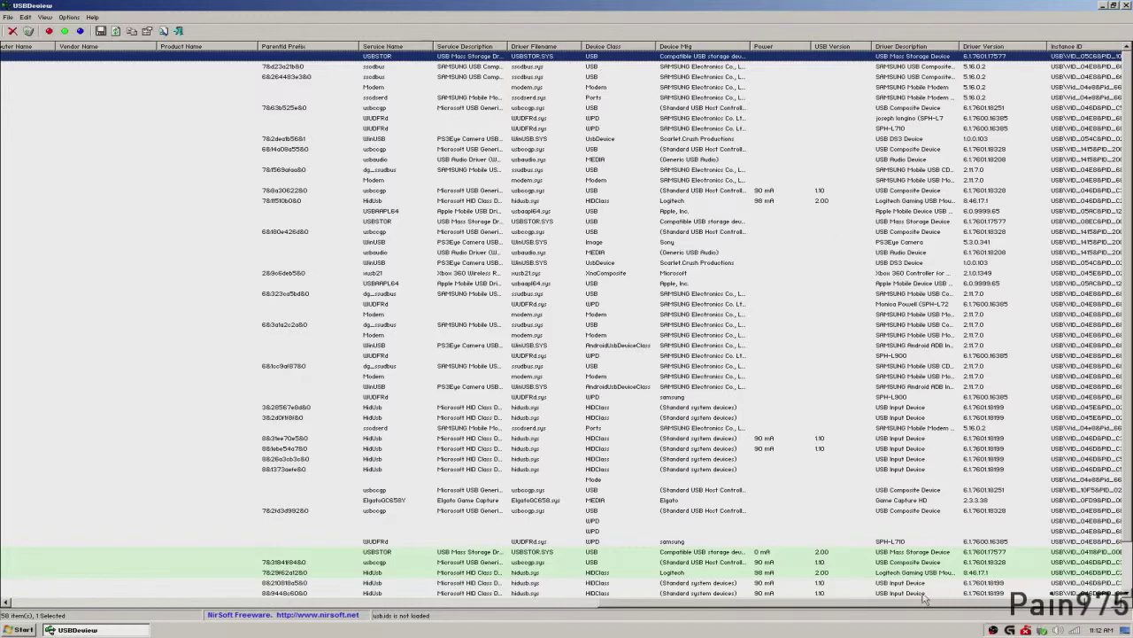
drag(921, 604, 301, 603)
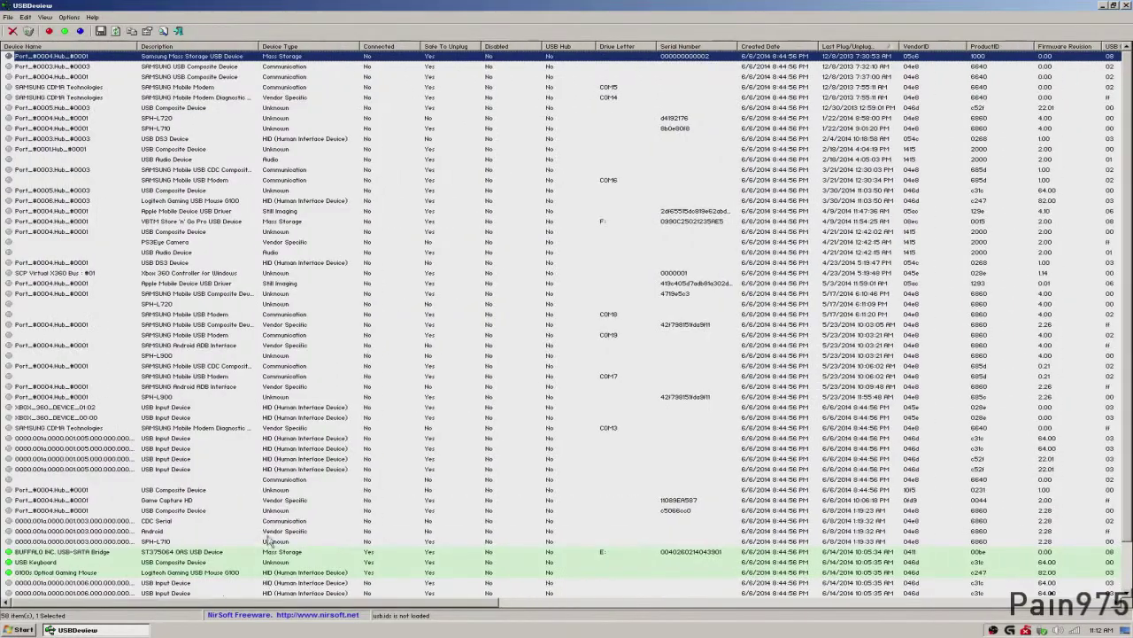
right_click(63, 142)
click(169, 341)
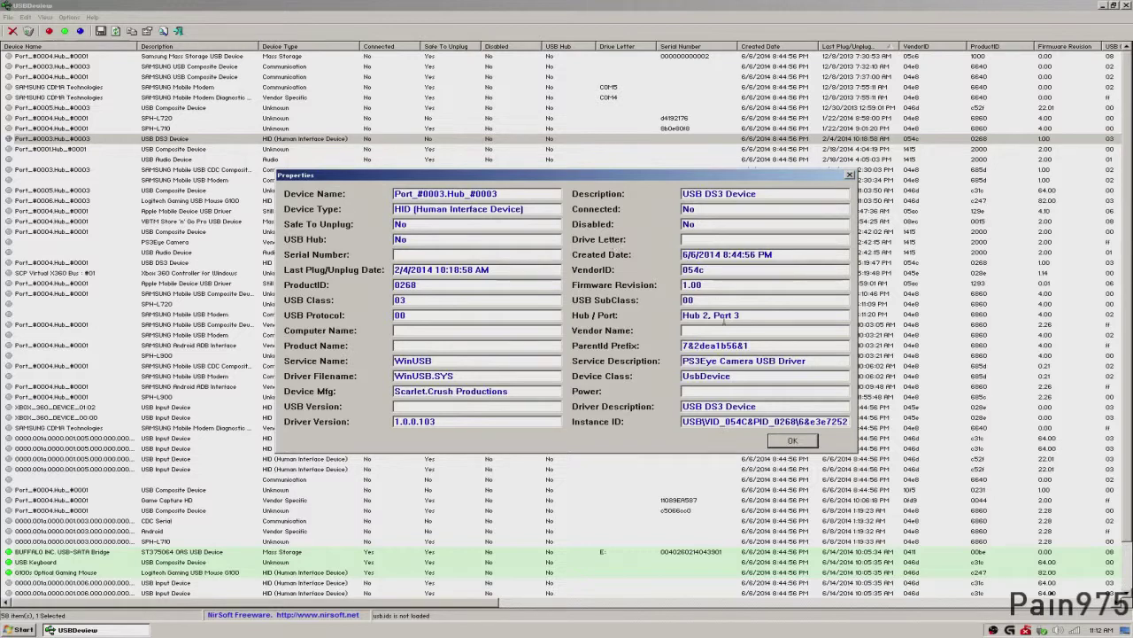
click(792, 442)
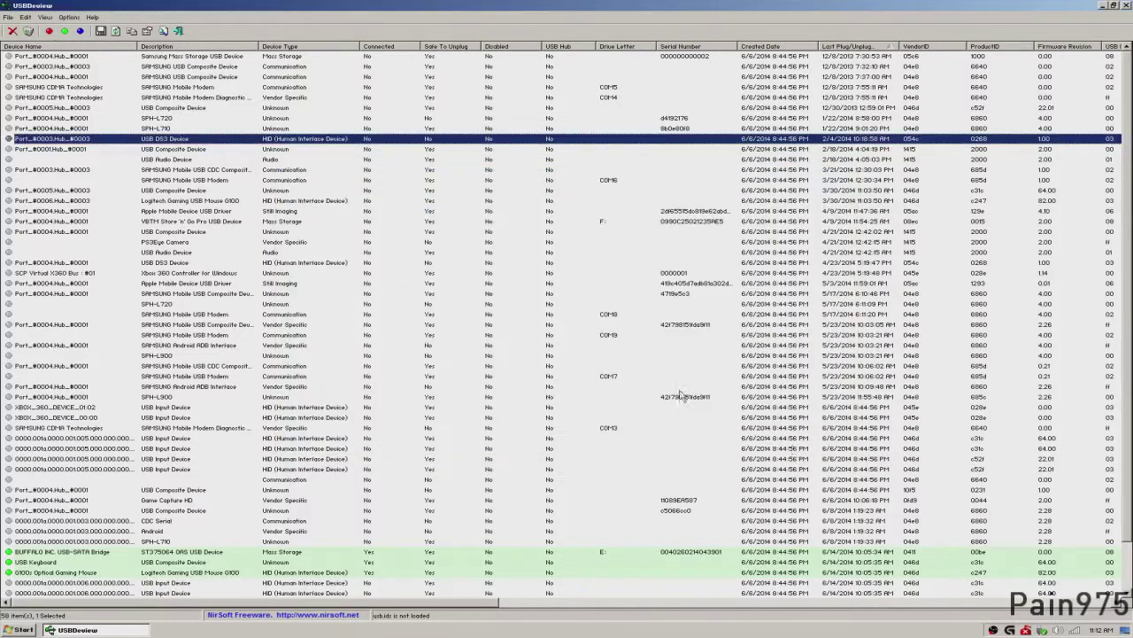
right_click(265, 145)
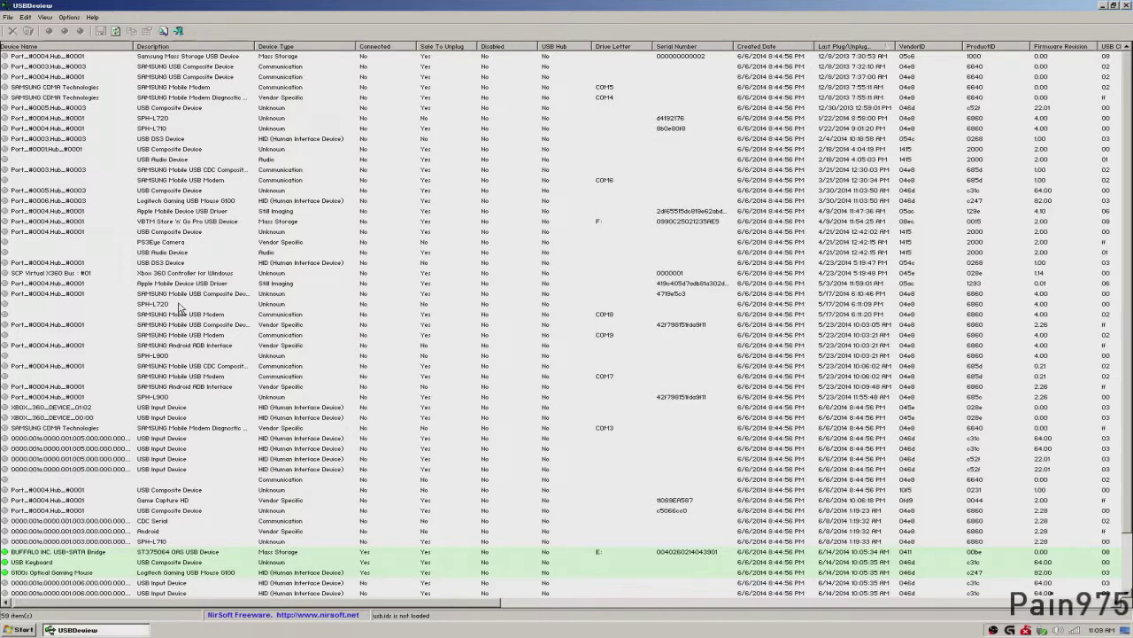
Step: Open Devices and Printers from the Control Panel's Hardware and Sound category
key(super)
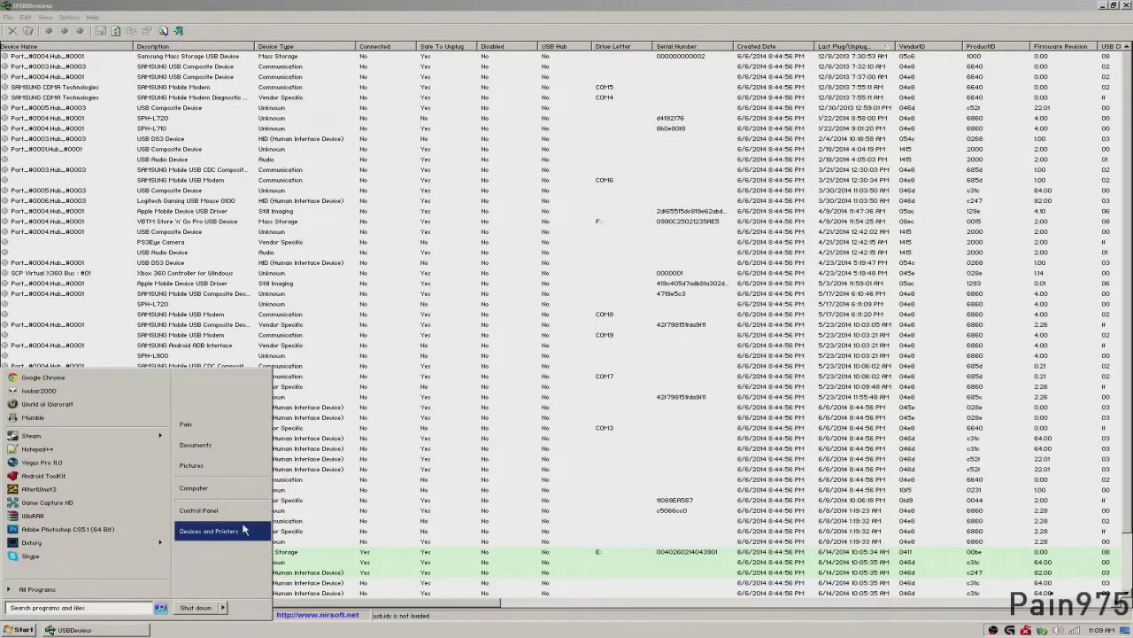
click(238, 486)
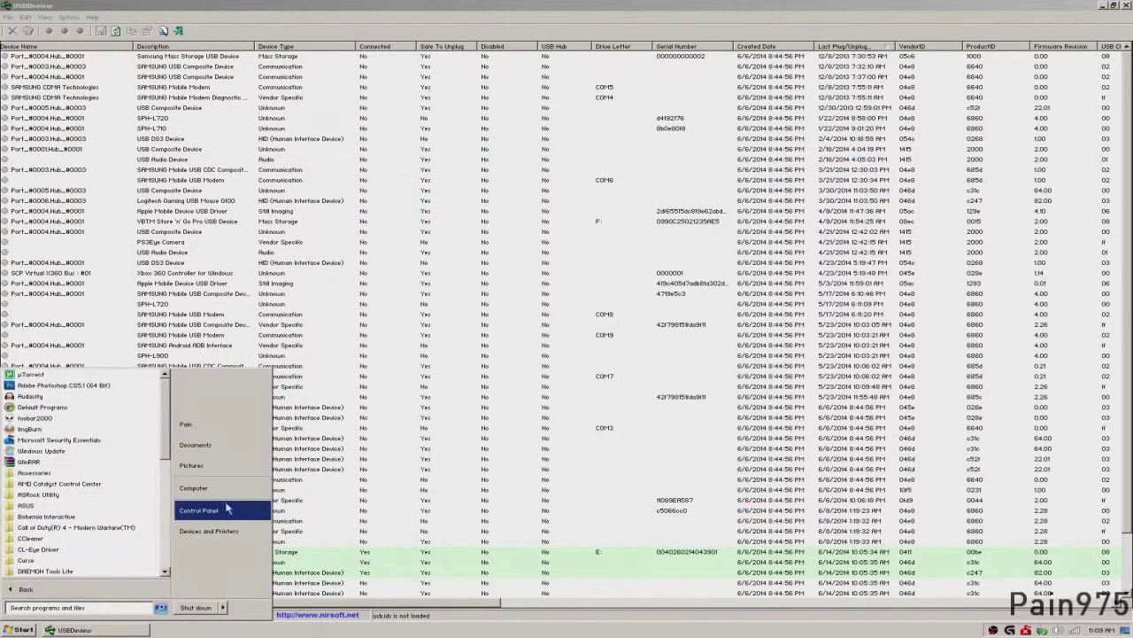
click(213, 511)
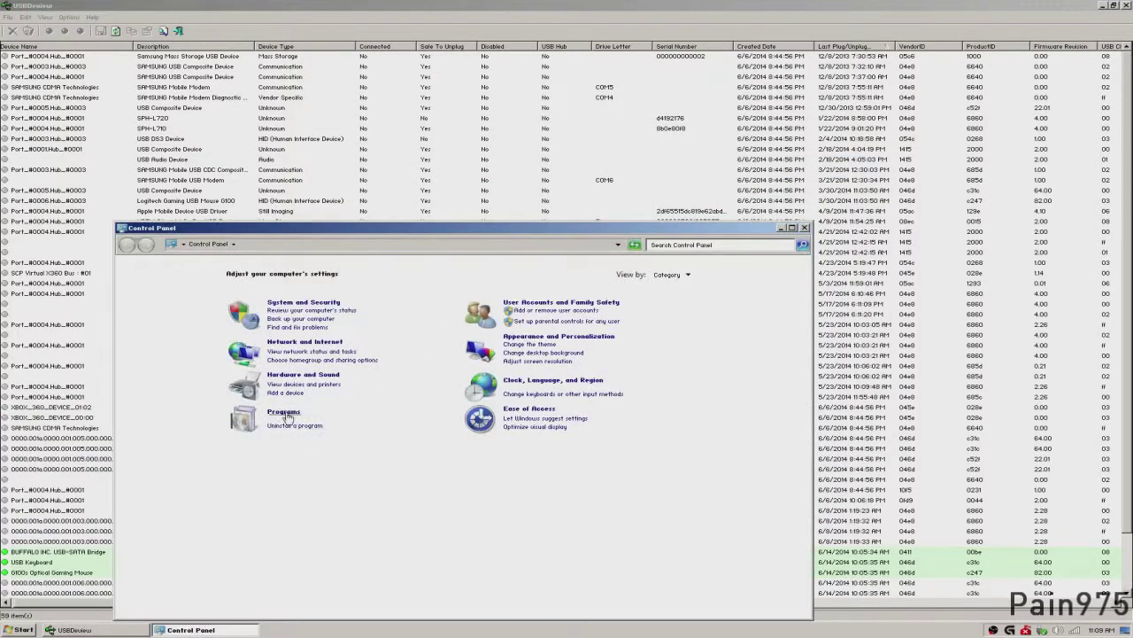
click(303, 375)
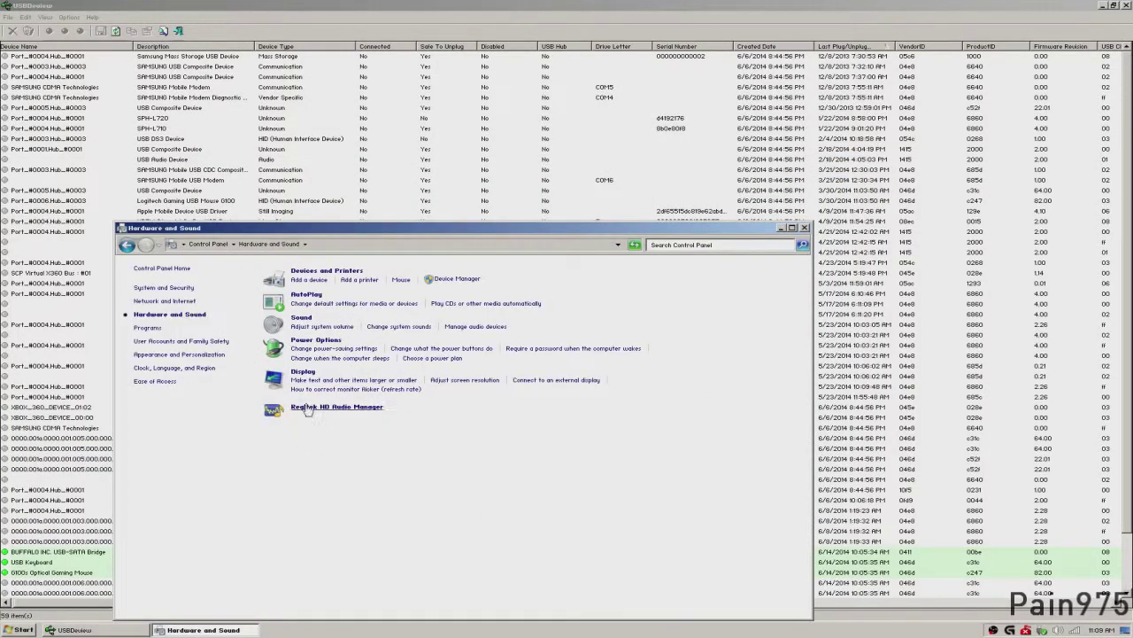
click(336, 275)
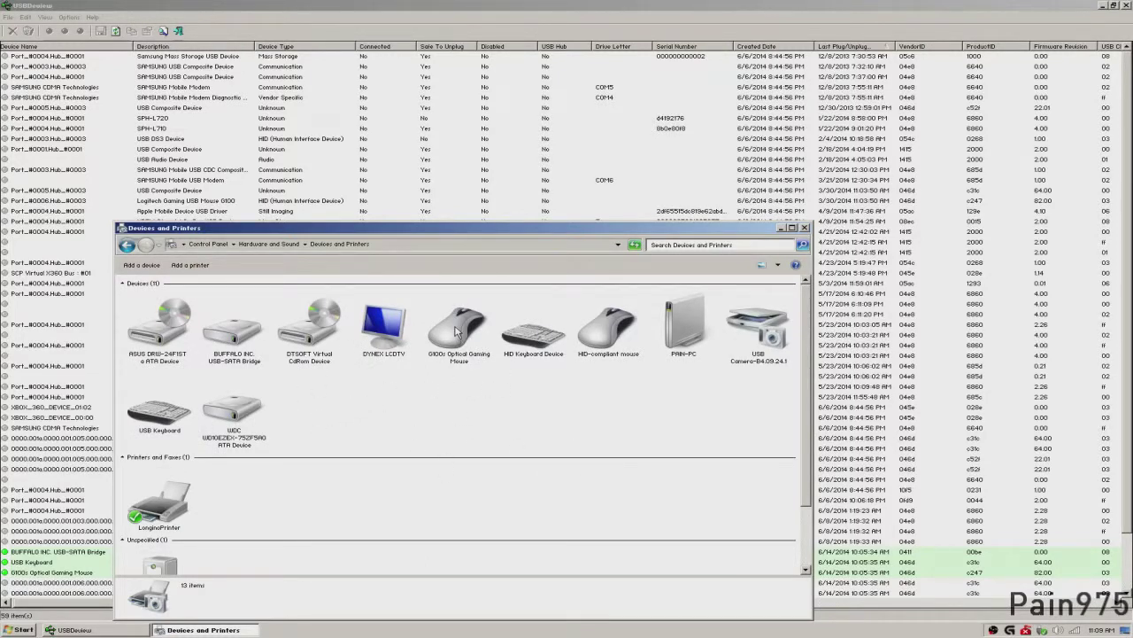
Step: Inspect the driver properties of the G100s Optical Gaming Mouse's Logitech Gaming USB Mouse G100 function and close Devices and Printers
right_click(457, 331)
click(510, 390)
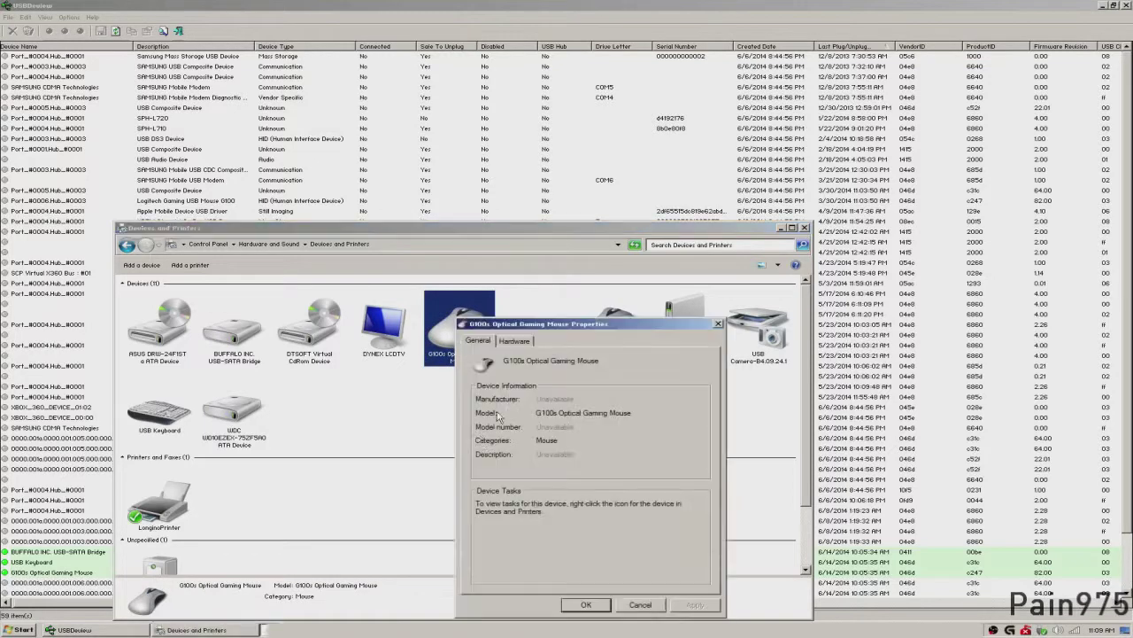
click(522, 344)
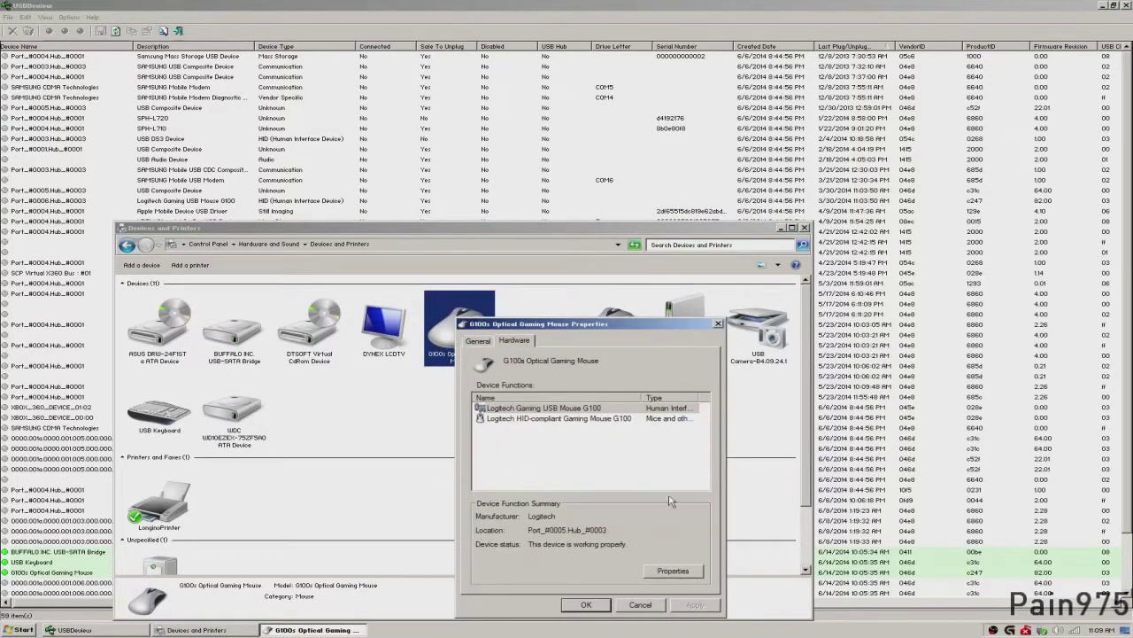
click(673, 580)
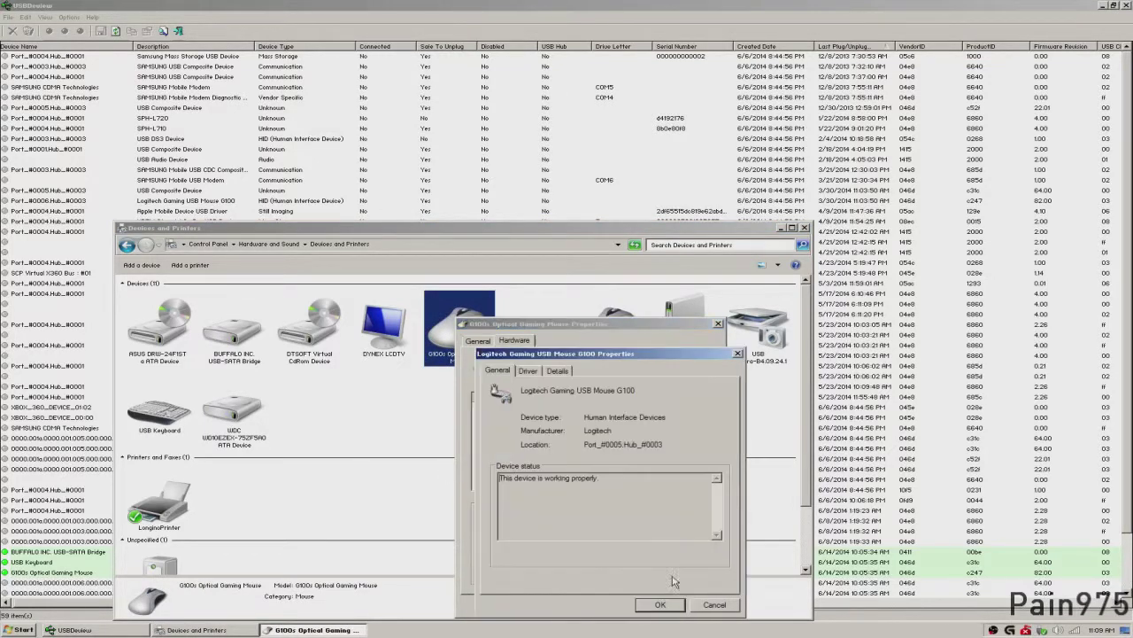
click(530, 371)
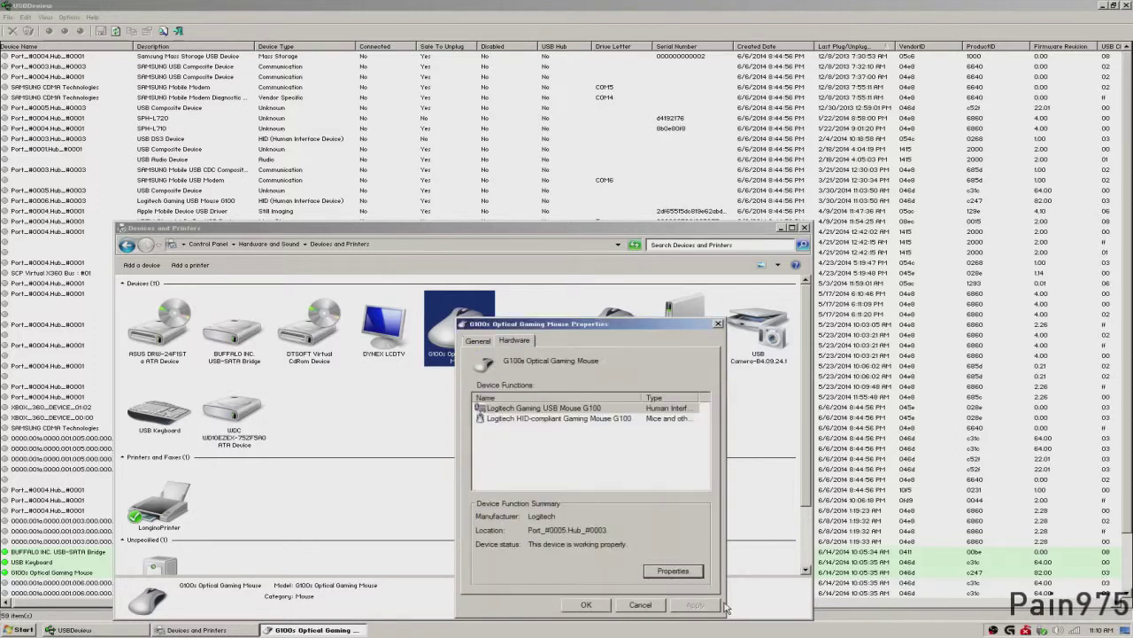
click(722, 606)
click(640, 605)
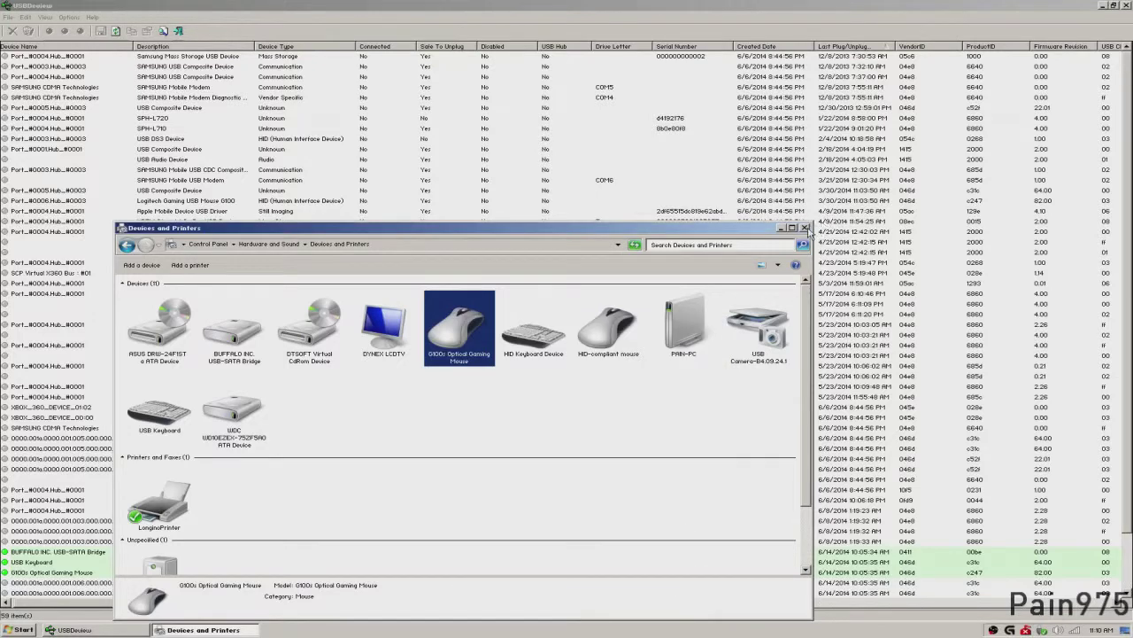
click(805, 227)
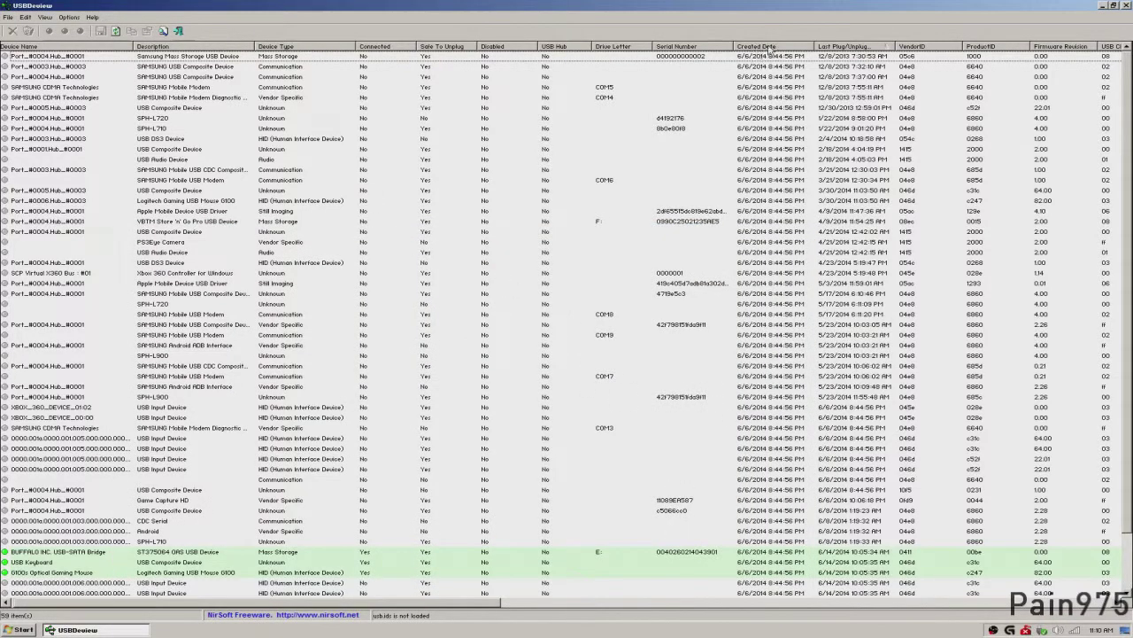
Step: Sort the USB device list by last plug/unplug date, newest first, and by connection status with connected devices first
click(841, 47)
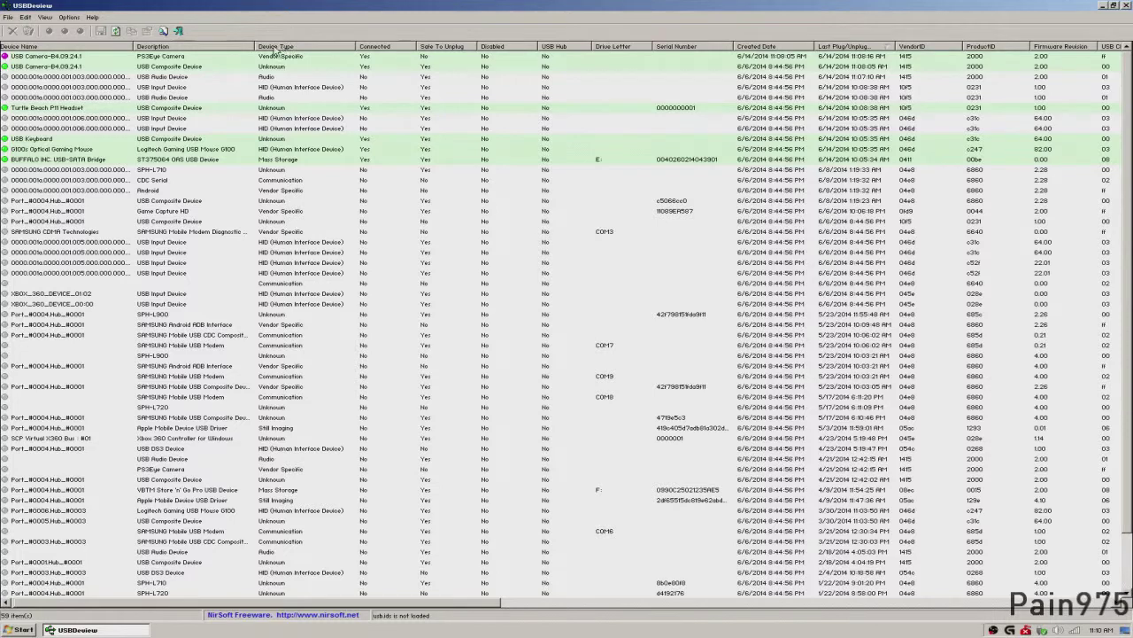
click(378, 48)
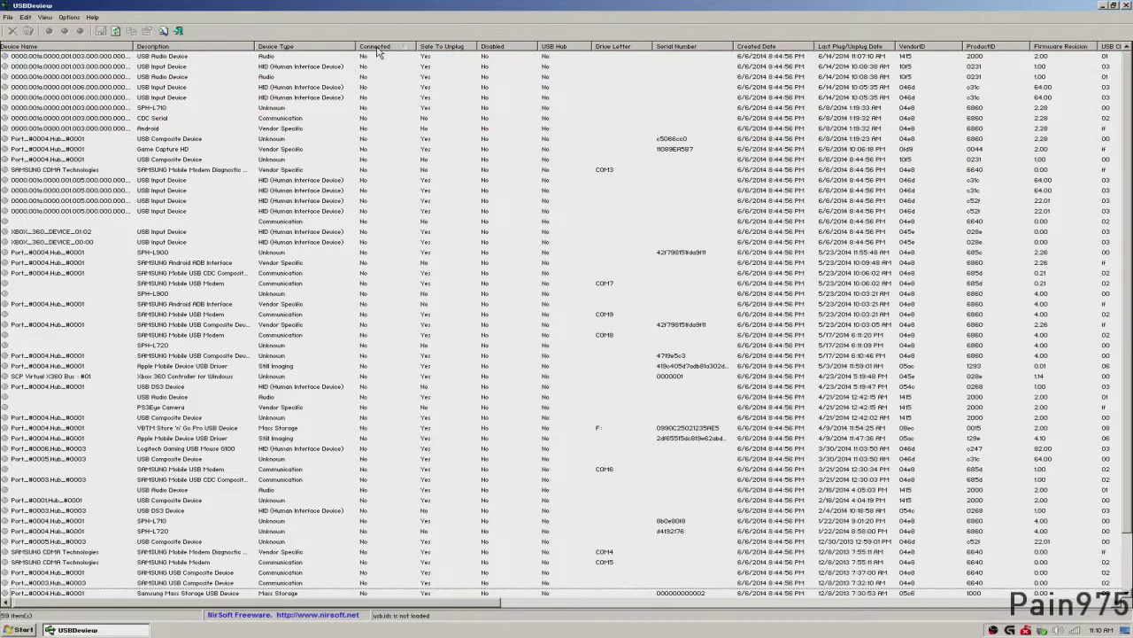
click(377, 48)
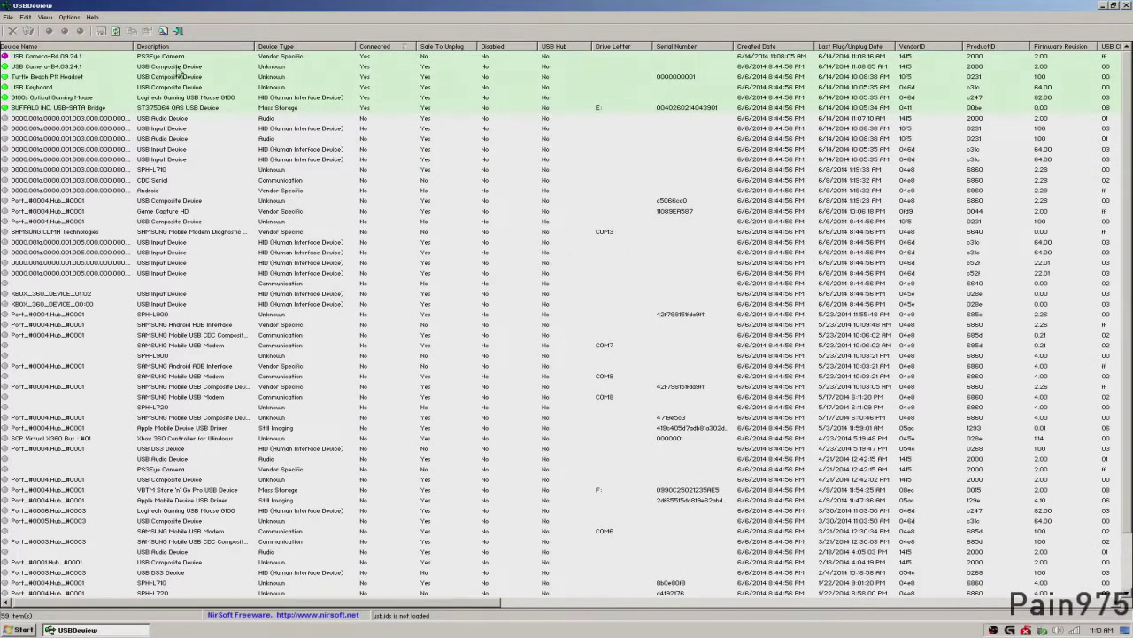
Step: Look at the device actions available for the connected G100s Optical Gaming Mouse entry and dismiss them
click(39, 98)
right_click(54, 97)
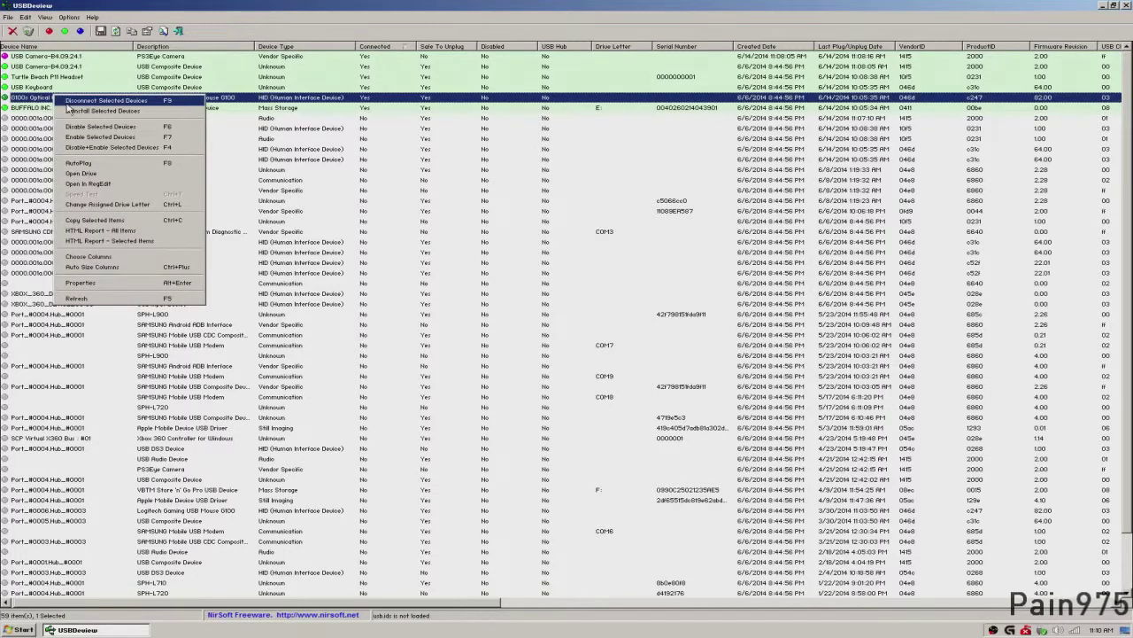
click(576, 243)
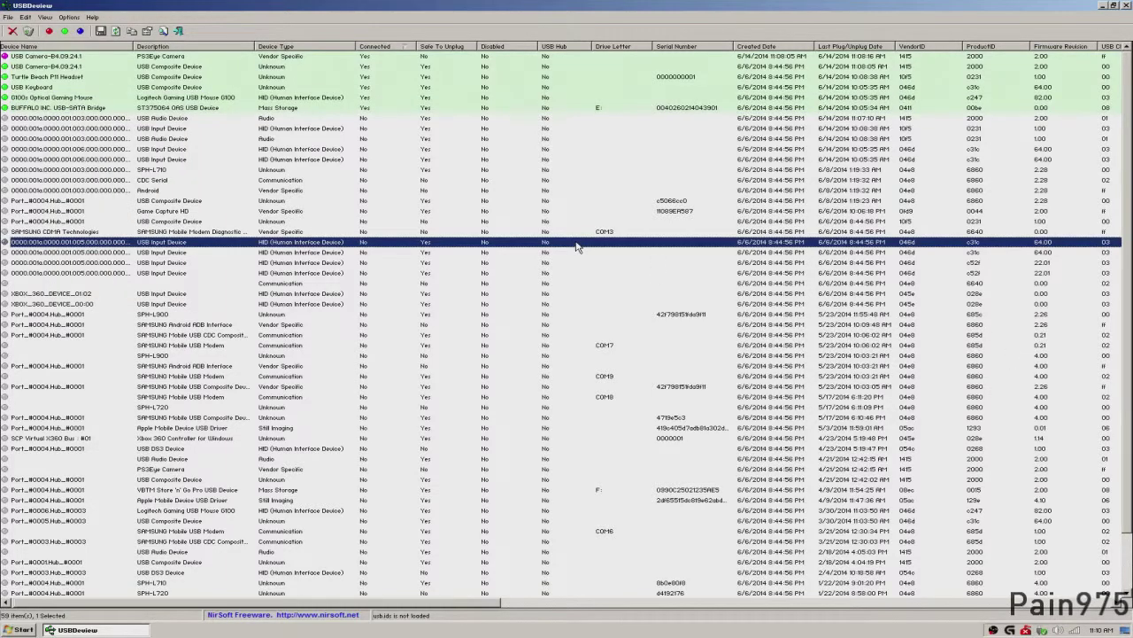